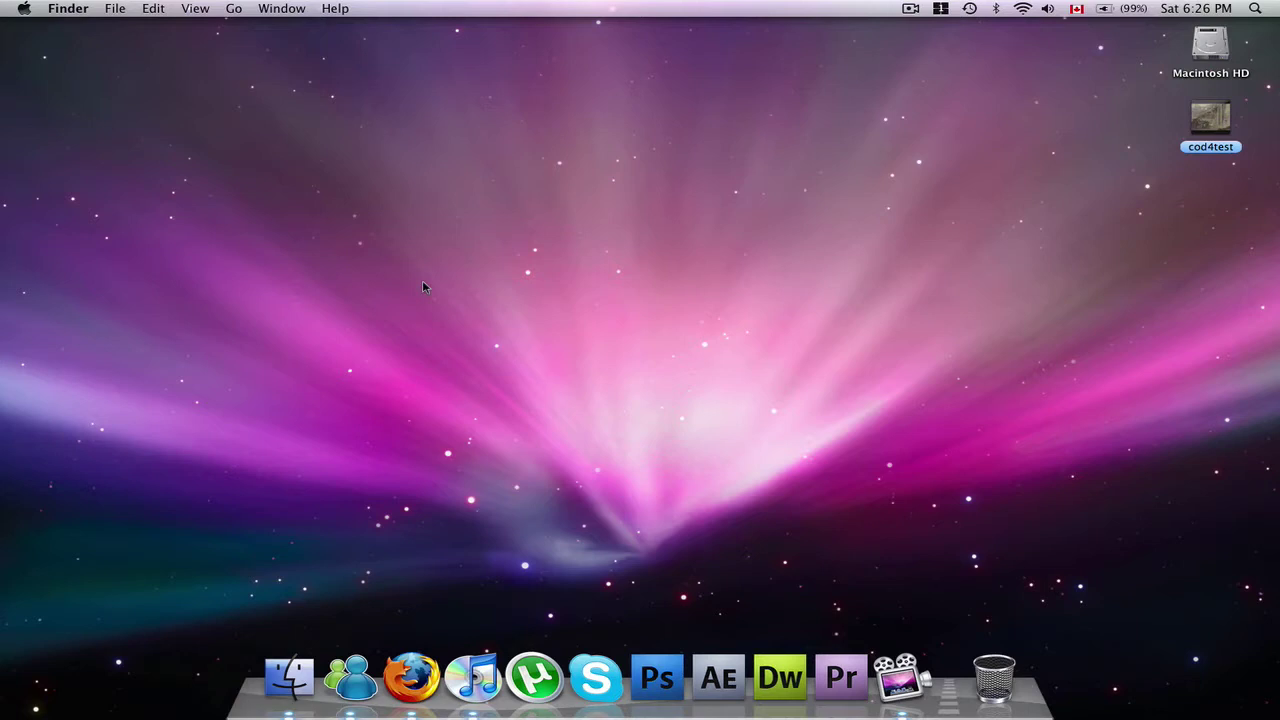
- Open the Applications folder and select the VMware Fusion icon
{"action": "key", "text": "super+shift+a"}
{"action": "scroll", "coordinate": [435, 274], "scroll_direction": "down", "scroll_amount": 3}
{"action": "scroll", "coordinate": [436, 274], "scroll_direction": "down", "scroll_amount": 4}
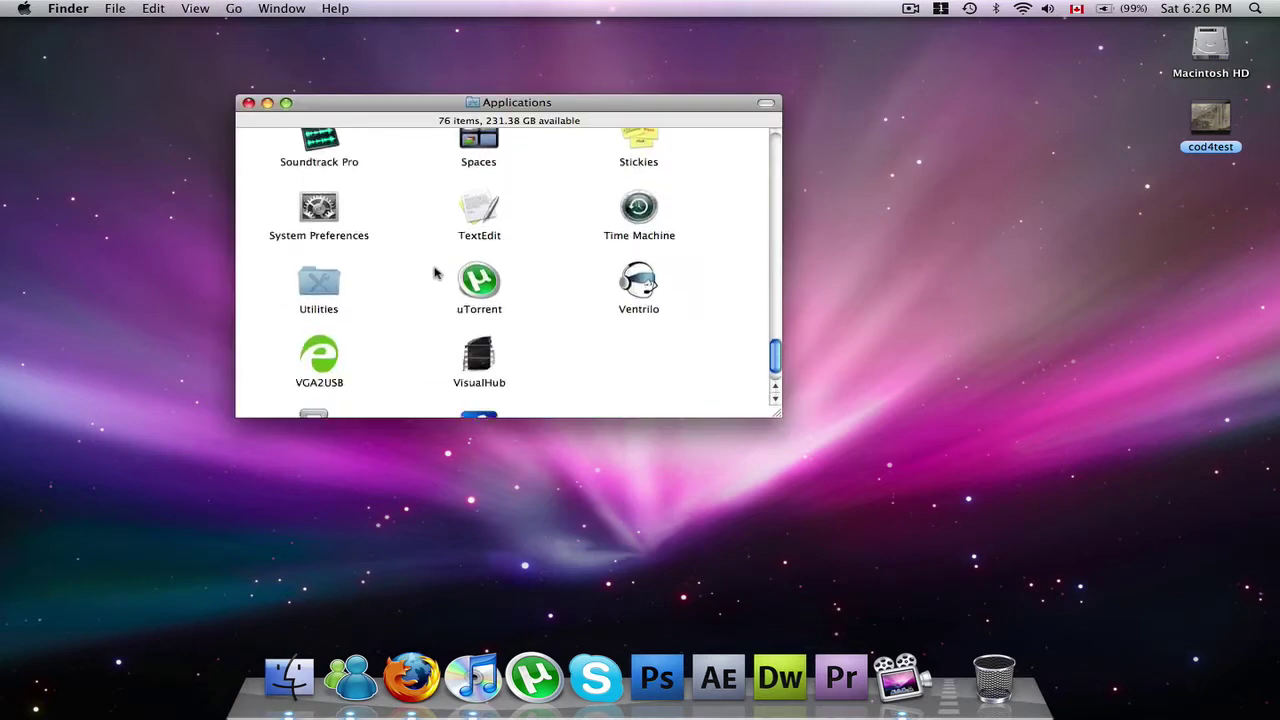
{"action": "left_click", "coordinate": [318, 382]}
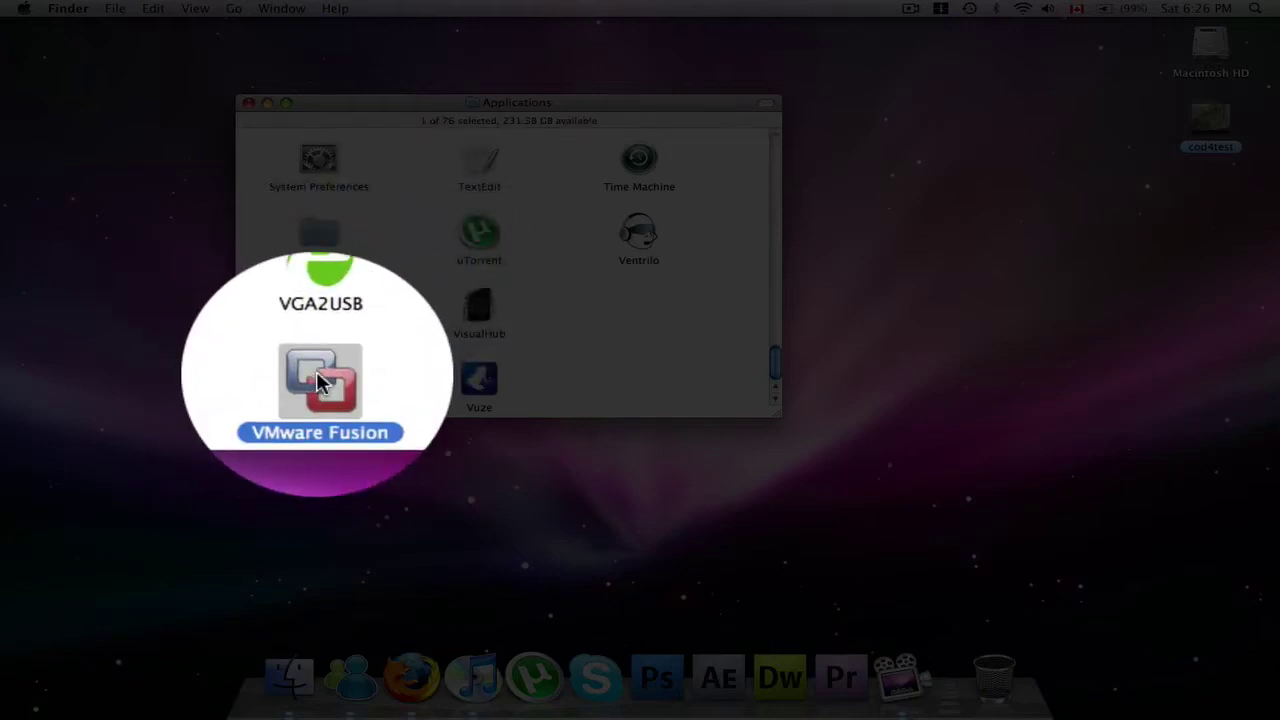
- Launch VMware Fusion and select the Windows XP Professional machine in the library
{"action": "double_click", "coordinate": [317, 378]}
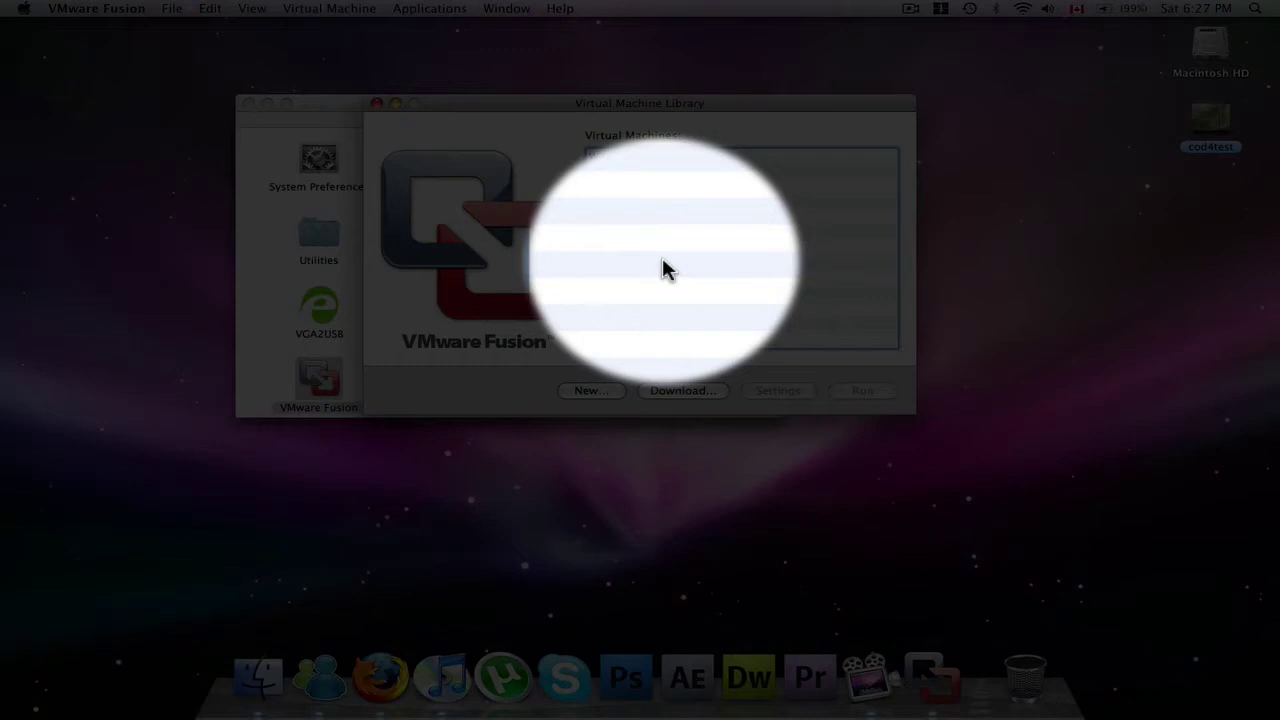
{"action": "left_click", "coordinate": [652, 160]}
{"action": "left_click", "coordinate": [686, 217]}
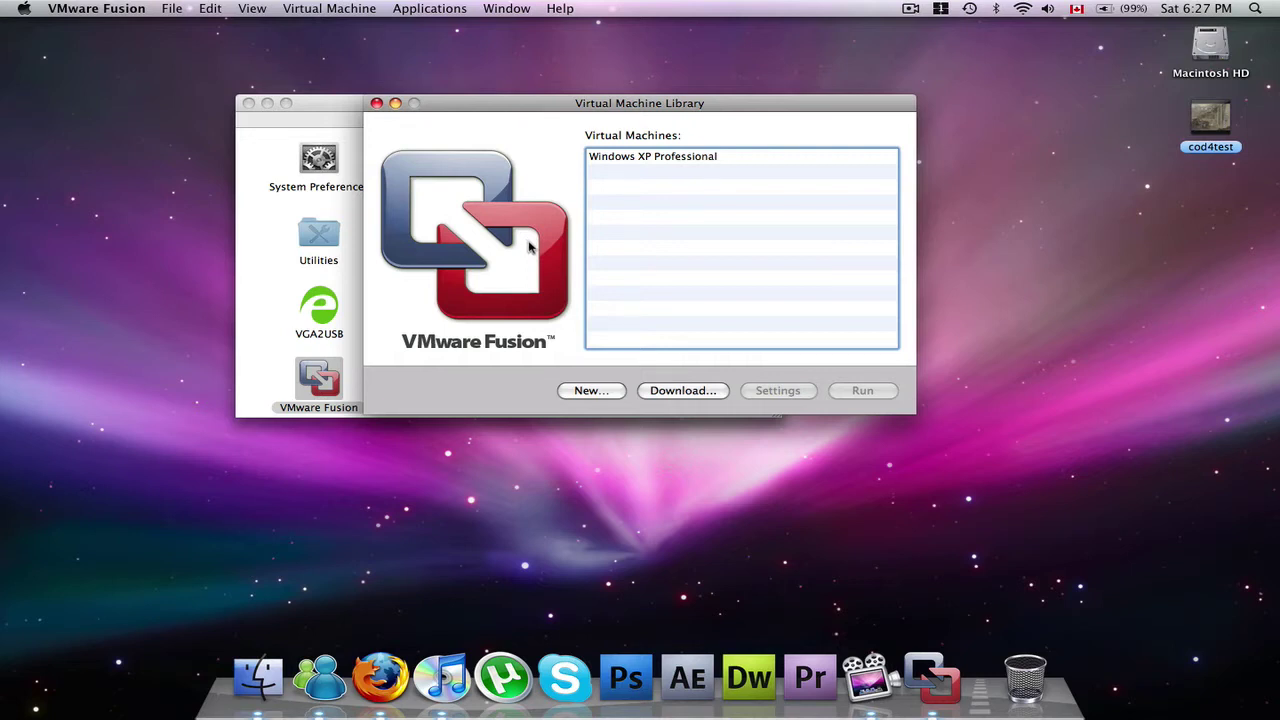
{"action": "left_click", "coordinate": [745, 160]}
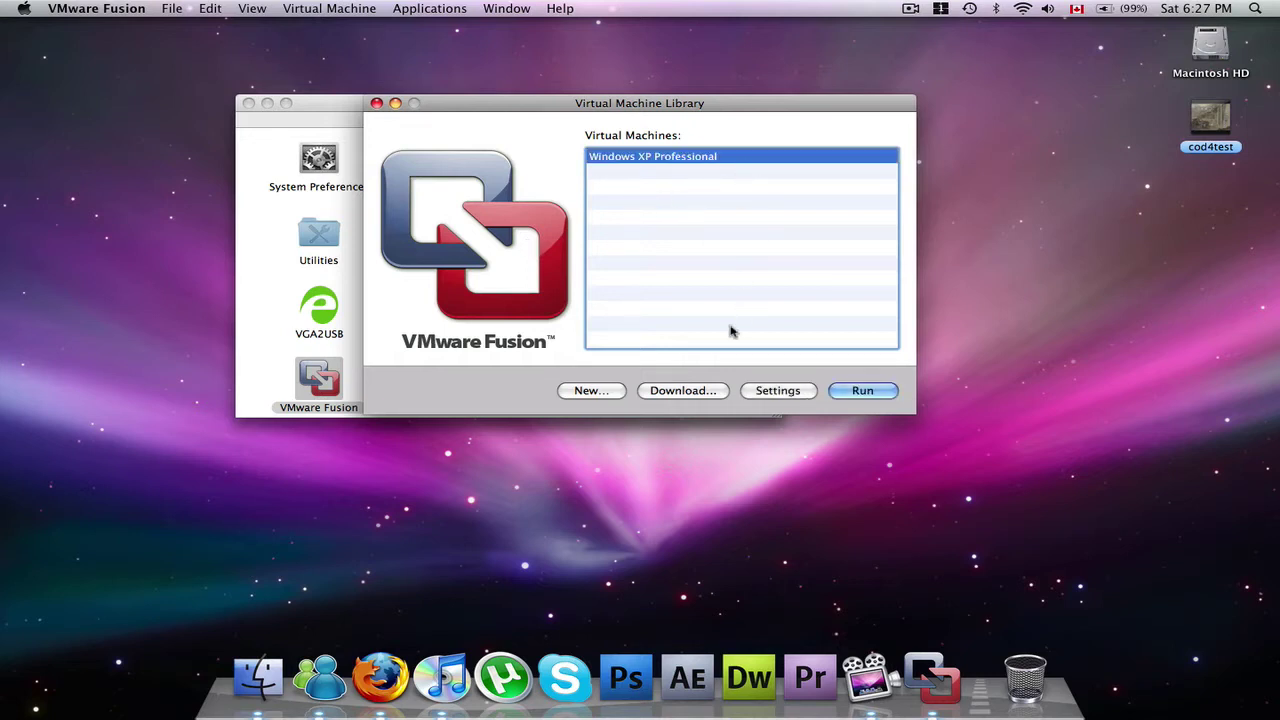
{"action": "left_click", "coordinate": [710, 256]}
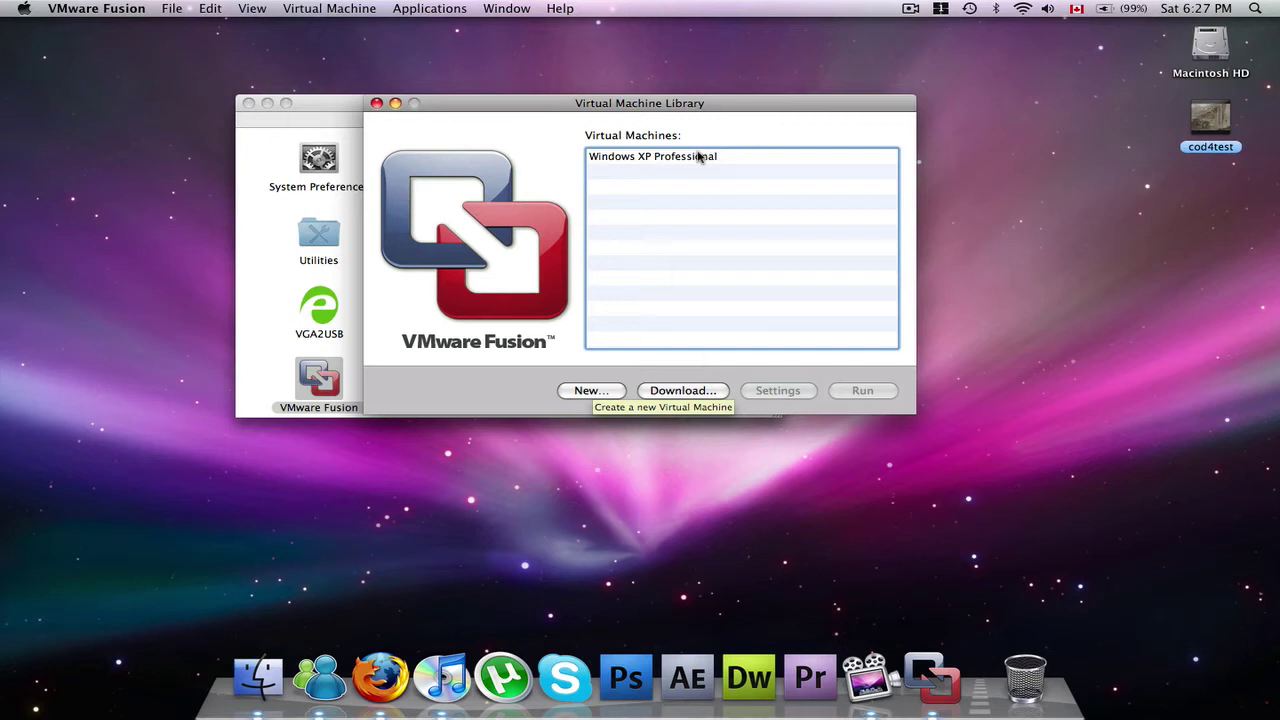
{"action": "mouse_move", "coordinate": [645, 168]}
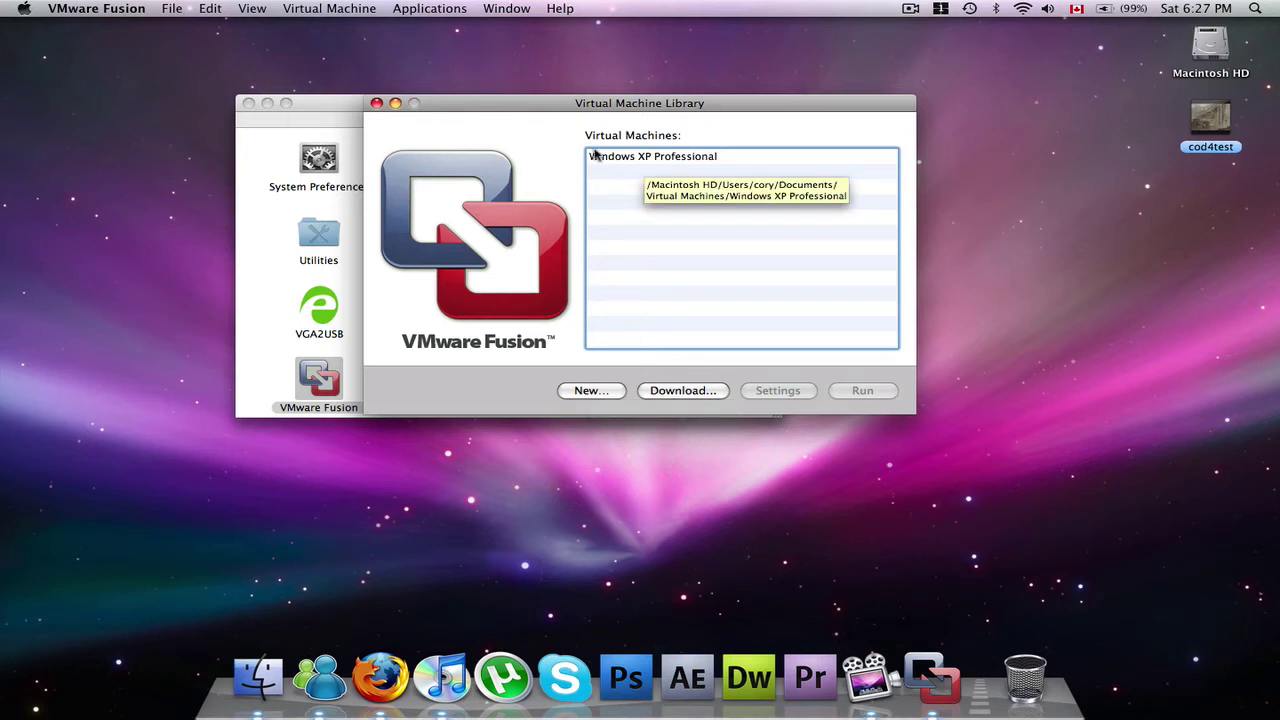
{"action": "left_click", "coordinate": [602, 158]}
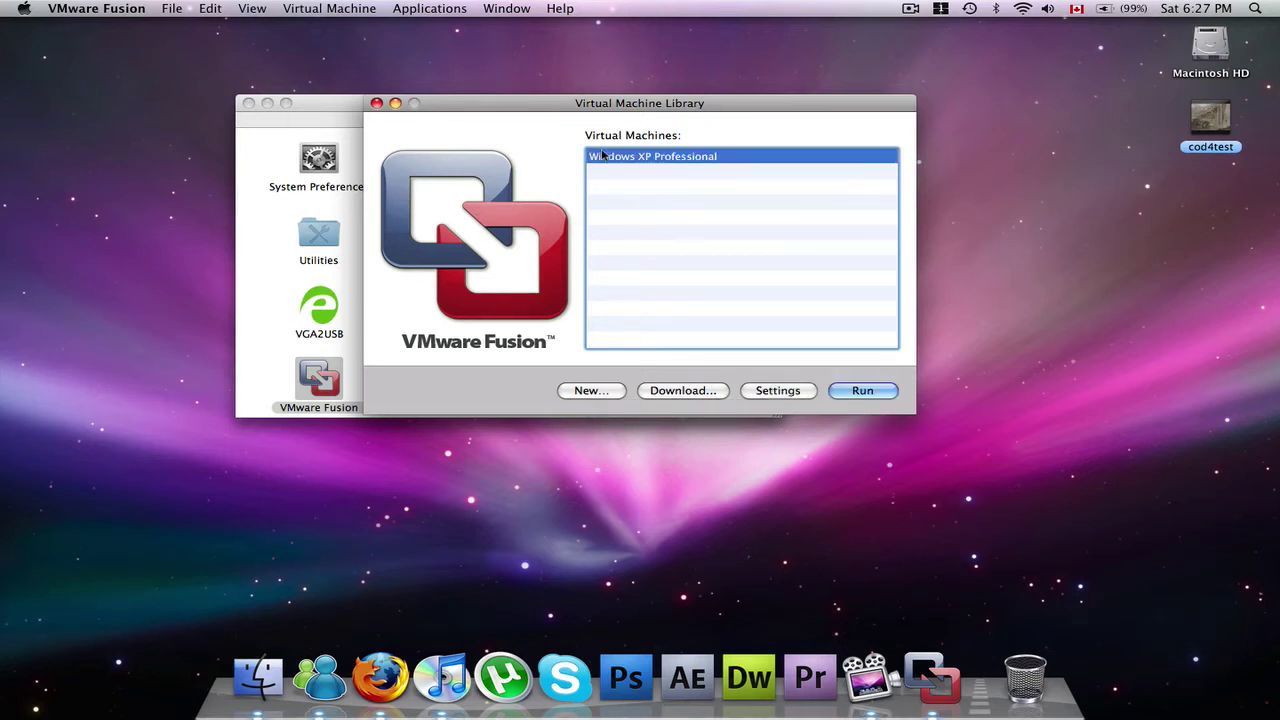
- Resume Windows XP Professional and close My Documents, the command prompt and Sony Vegas Pro unsaved
{"action": "left_click", "coordinate": [852, 392]}
{"action": "left_click", "coordinate": [699, 370]}
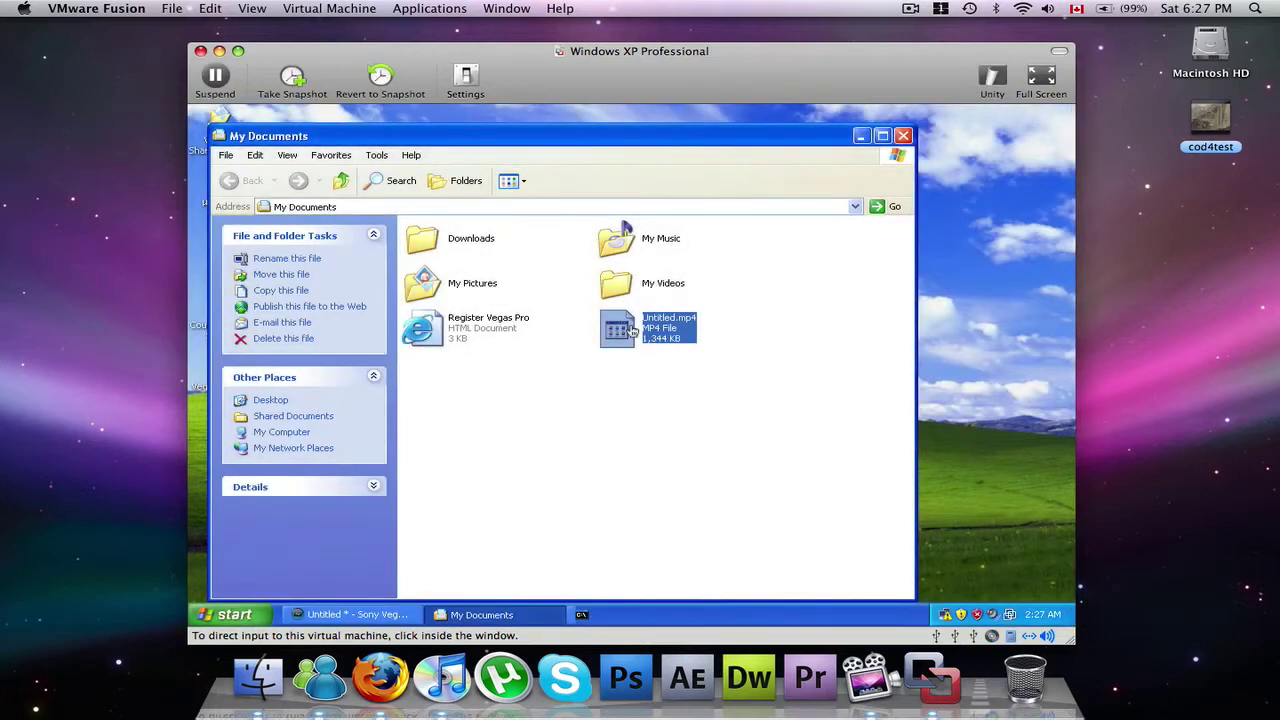
{"action": "left_click", "coordinate": [903, 136]}
{"action": "left_click", "coordinate": [480, 614]}
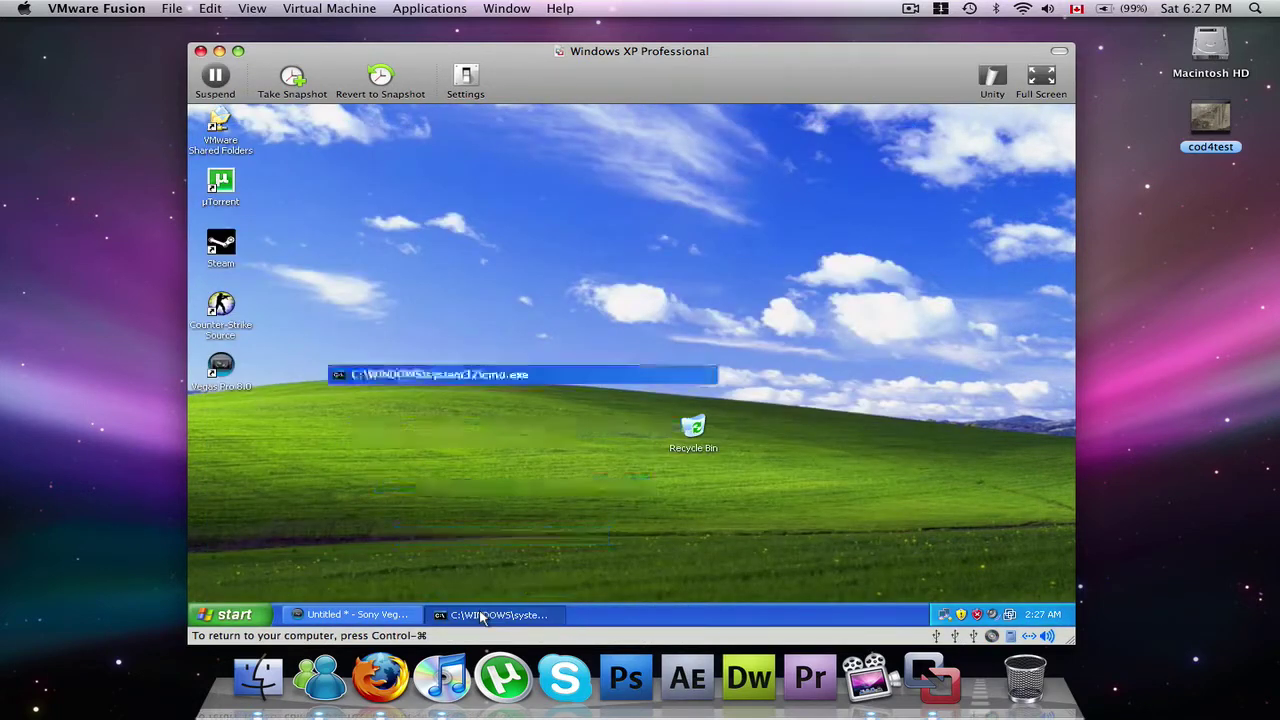
{"action": "left_click", "coordinate": [345, 612]}
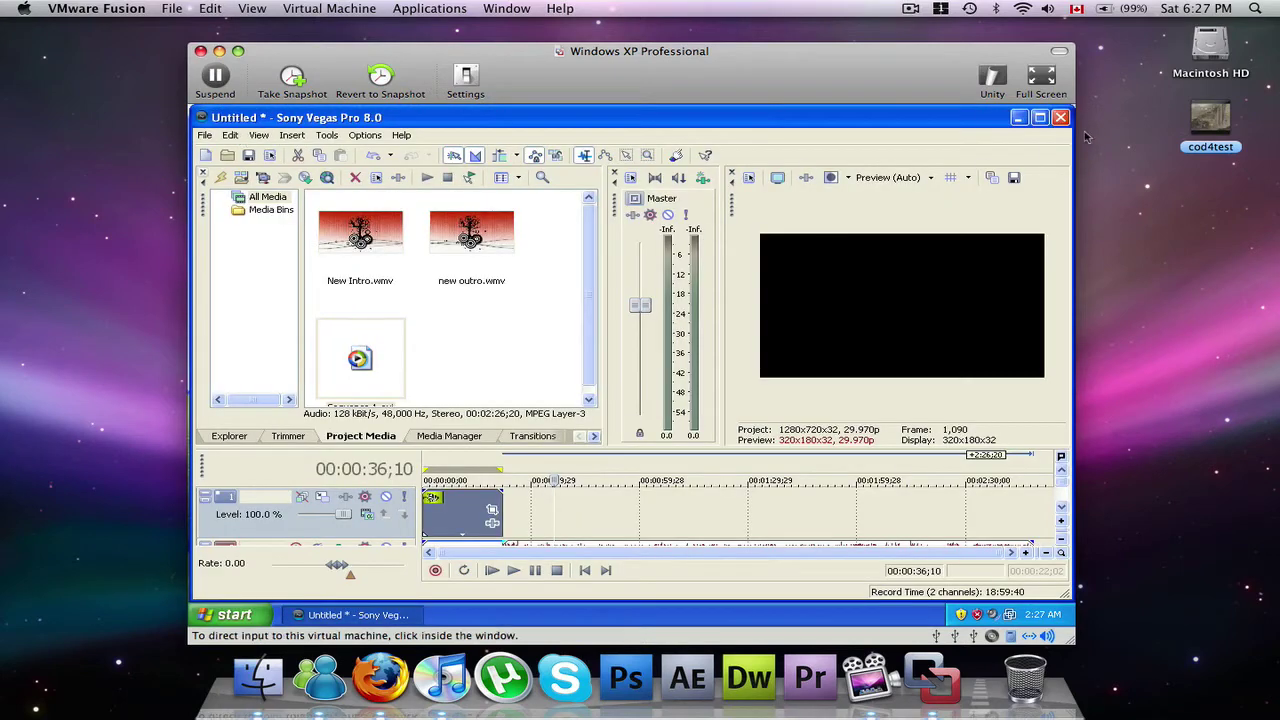
{"action": "left_click", "coordinate": [1060, 117]}
{"action": "left_click", "coordinate": [647, 316]}
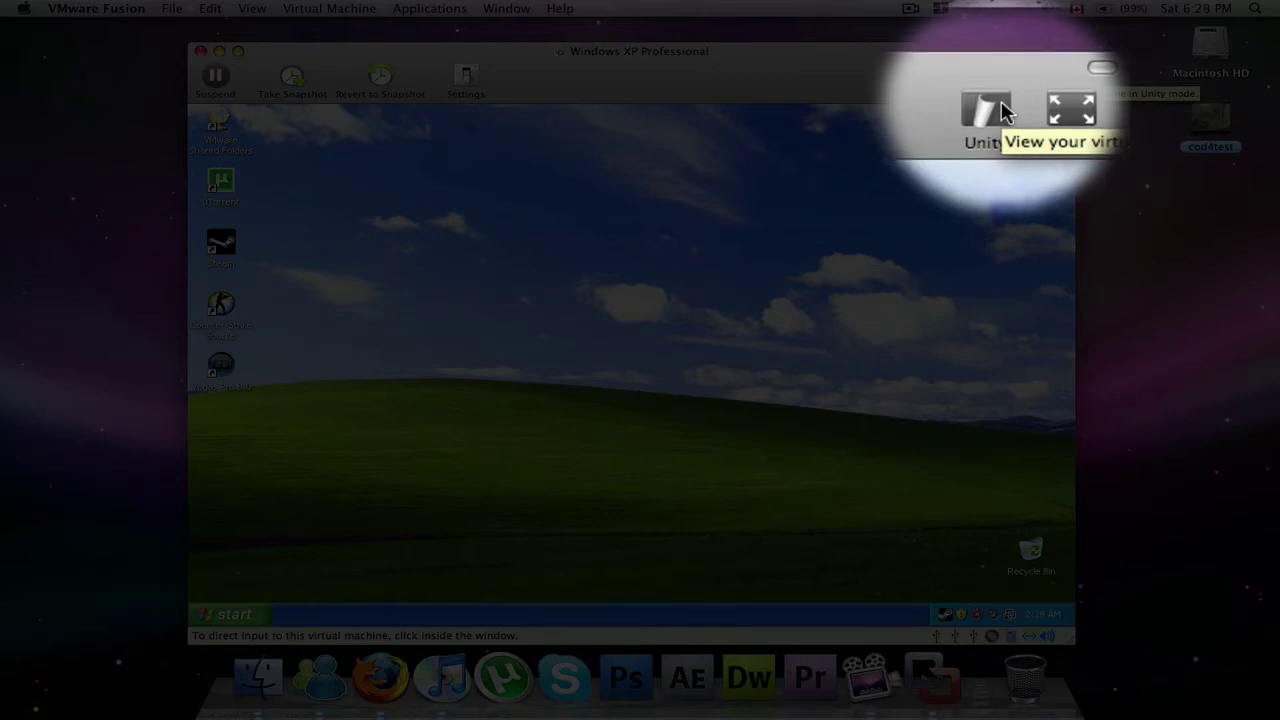
{"action": "left_click", "coordinate": [988, 110]}
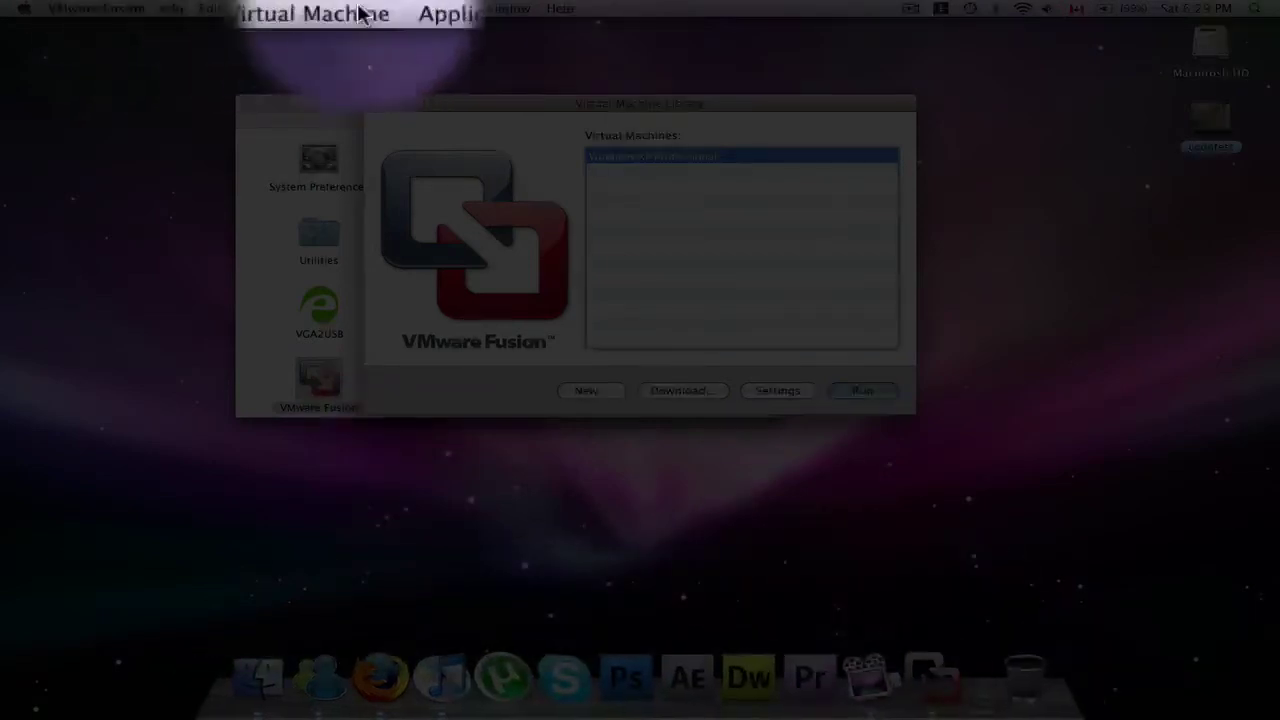
{"action": "left_click", "coordinate": [410, 8]}
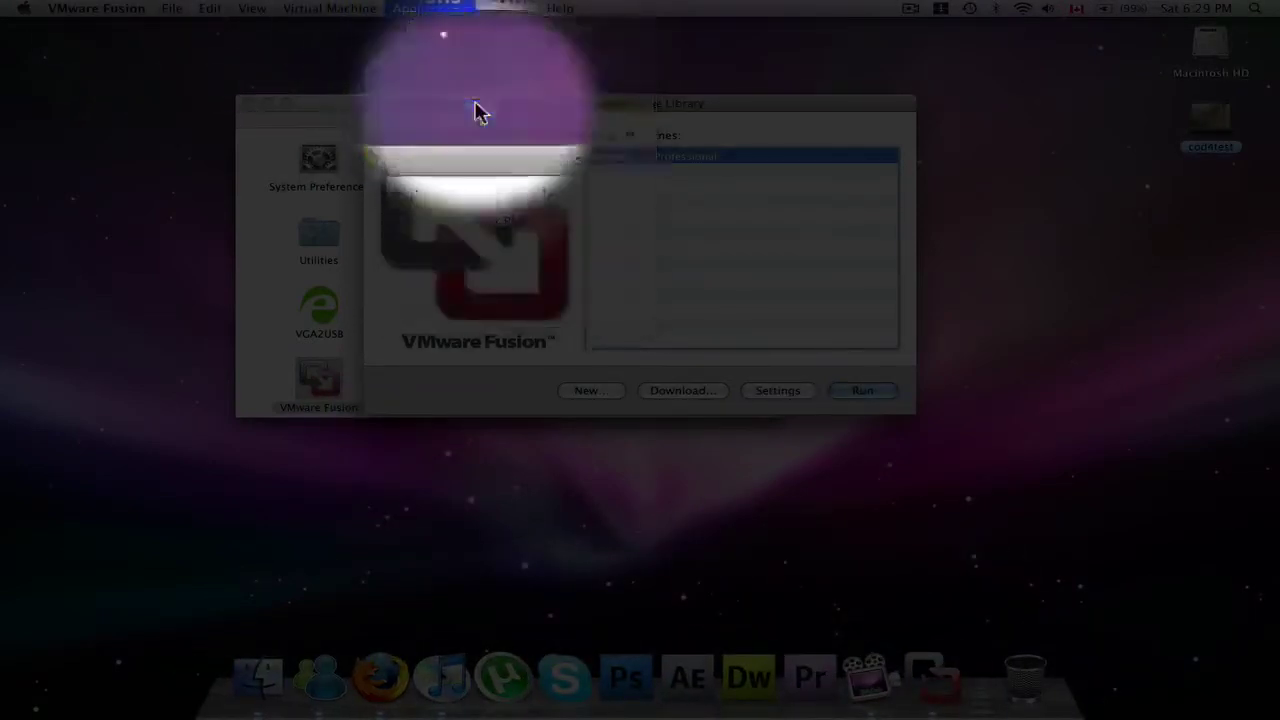
{"action": "left_click", "coordinate": [476, 112]}
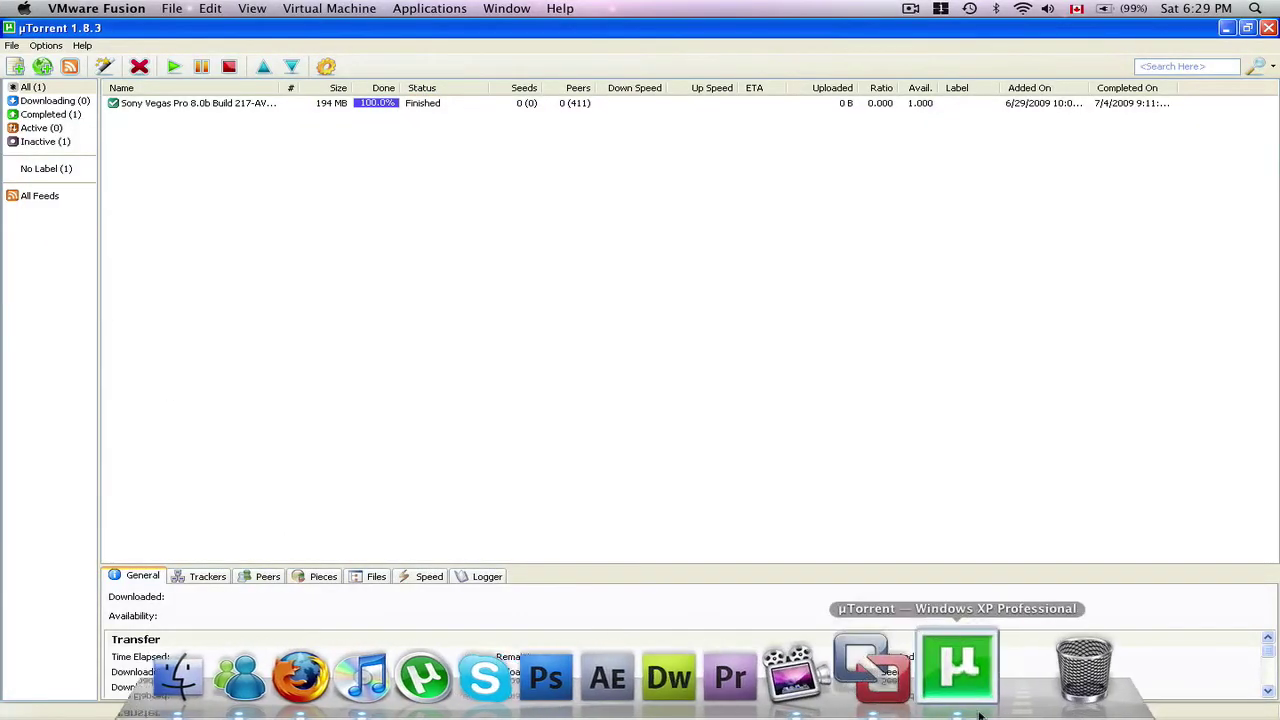
{"action": "left_click", "coordinate": [1268, 29]}
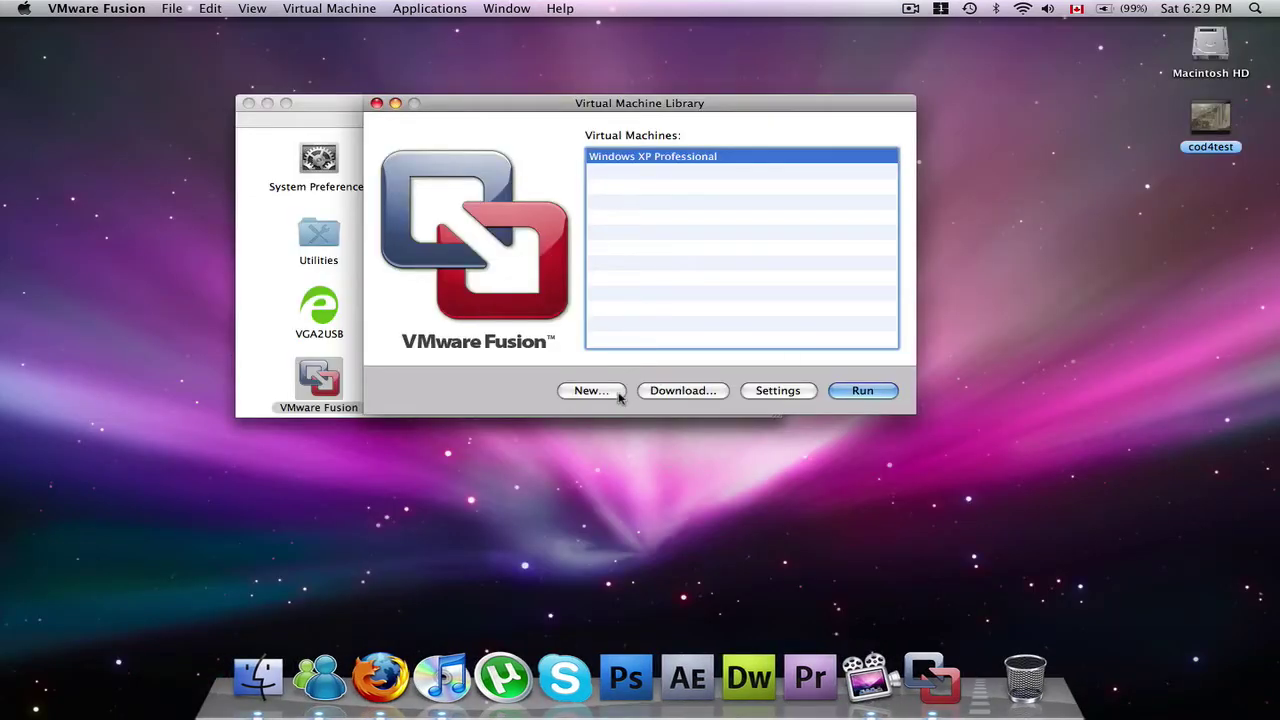
{"action": "left_click", "coordinate": [358, 8]}
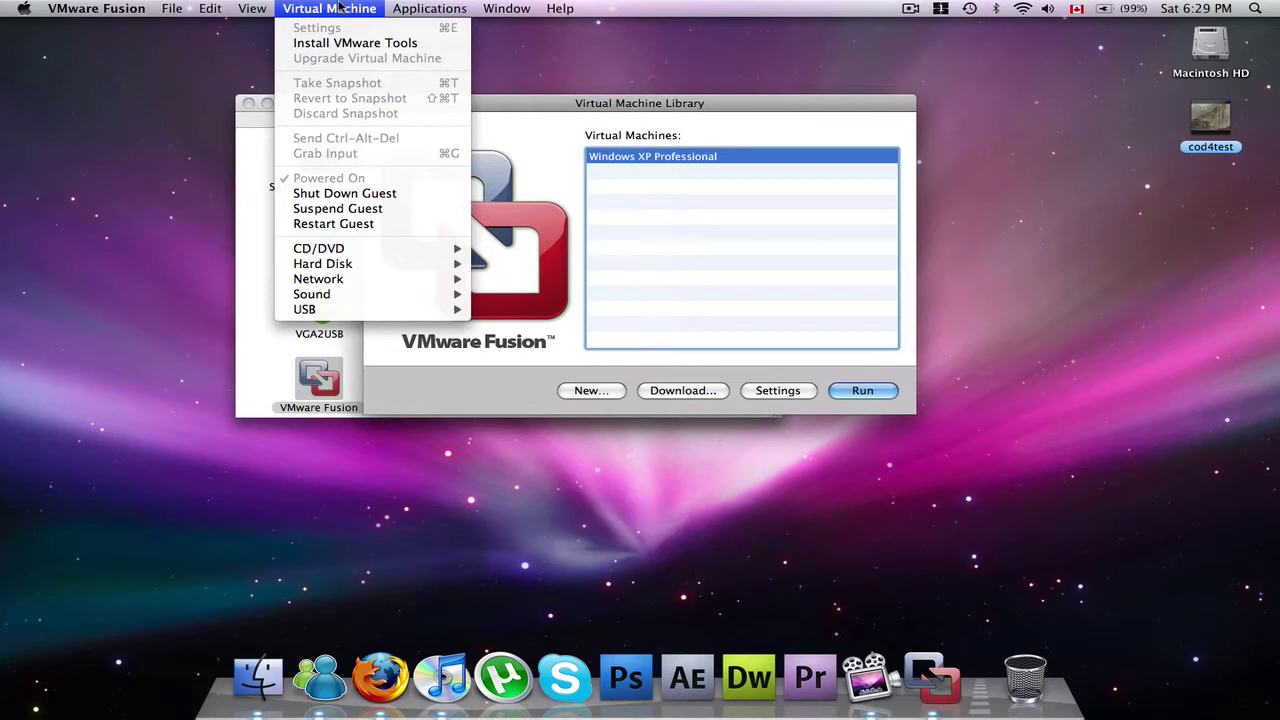
{"action": "mouse_move", "coordinate": [252, 8]}
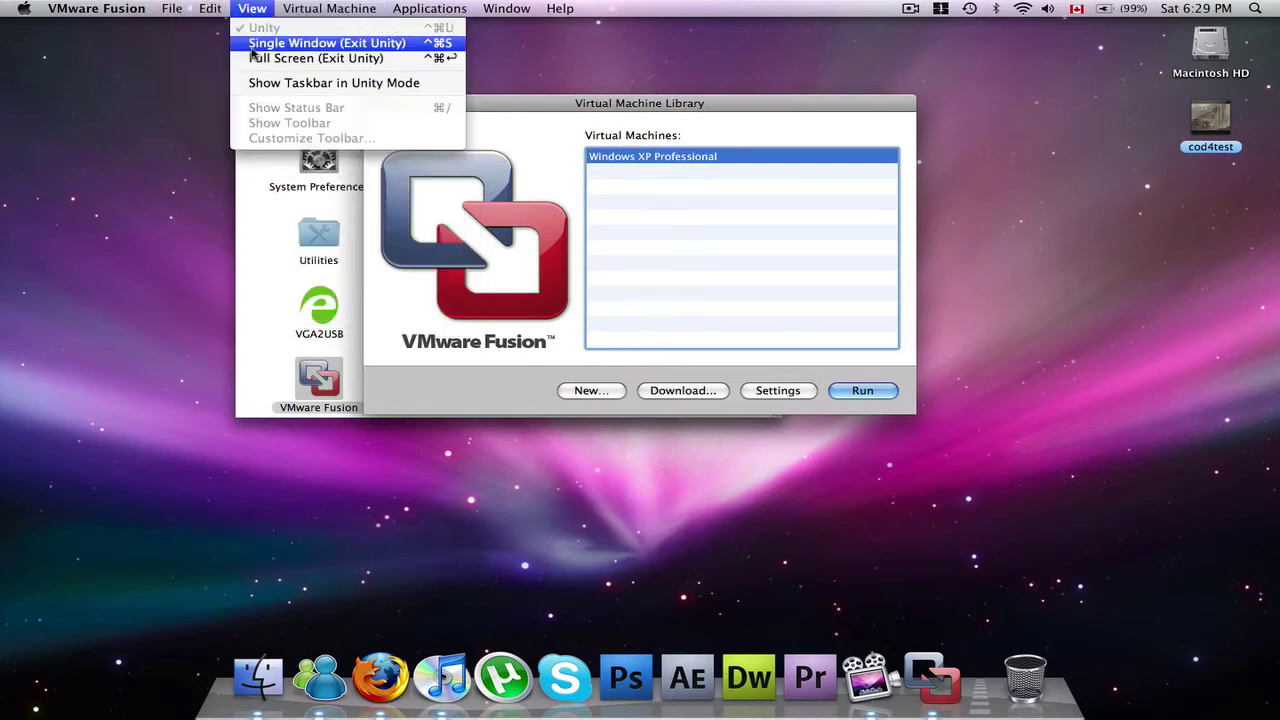
{"action": "left_click", "coordinate": [256, 43]}
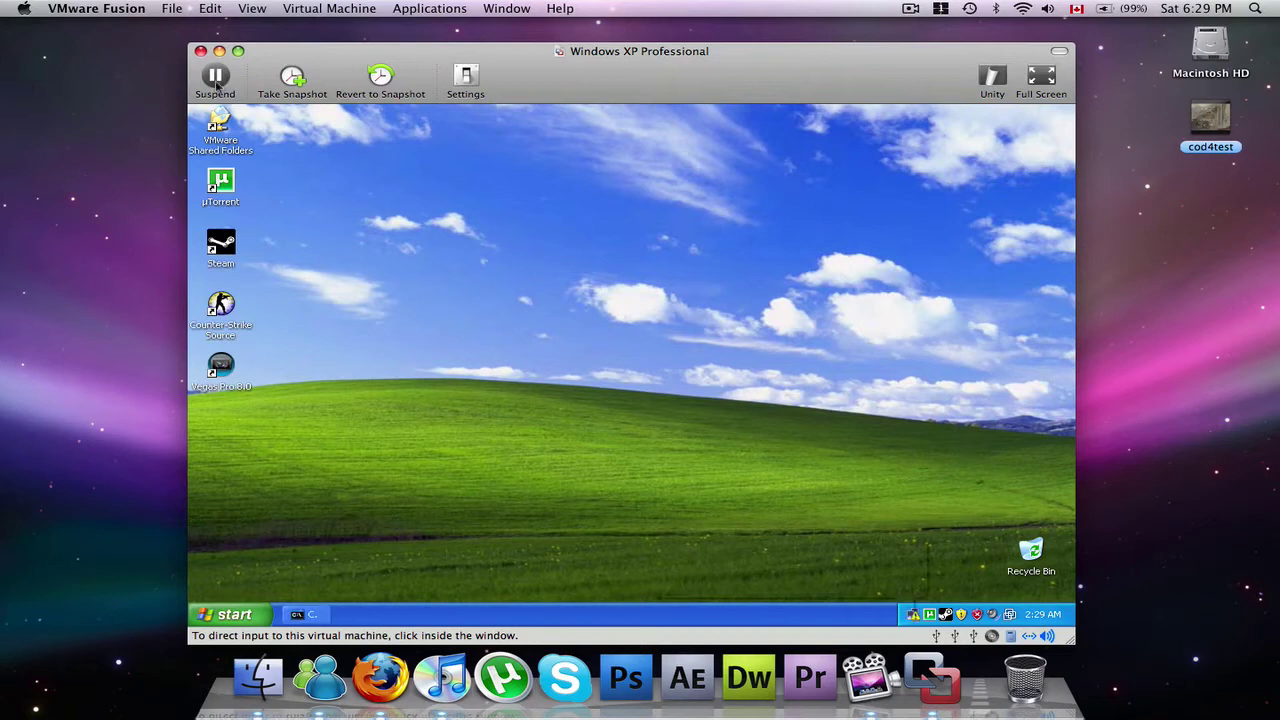
- Suspend the Windows XP machine and close its window
{"action": "left_click", "coordinate": [236, 89]}
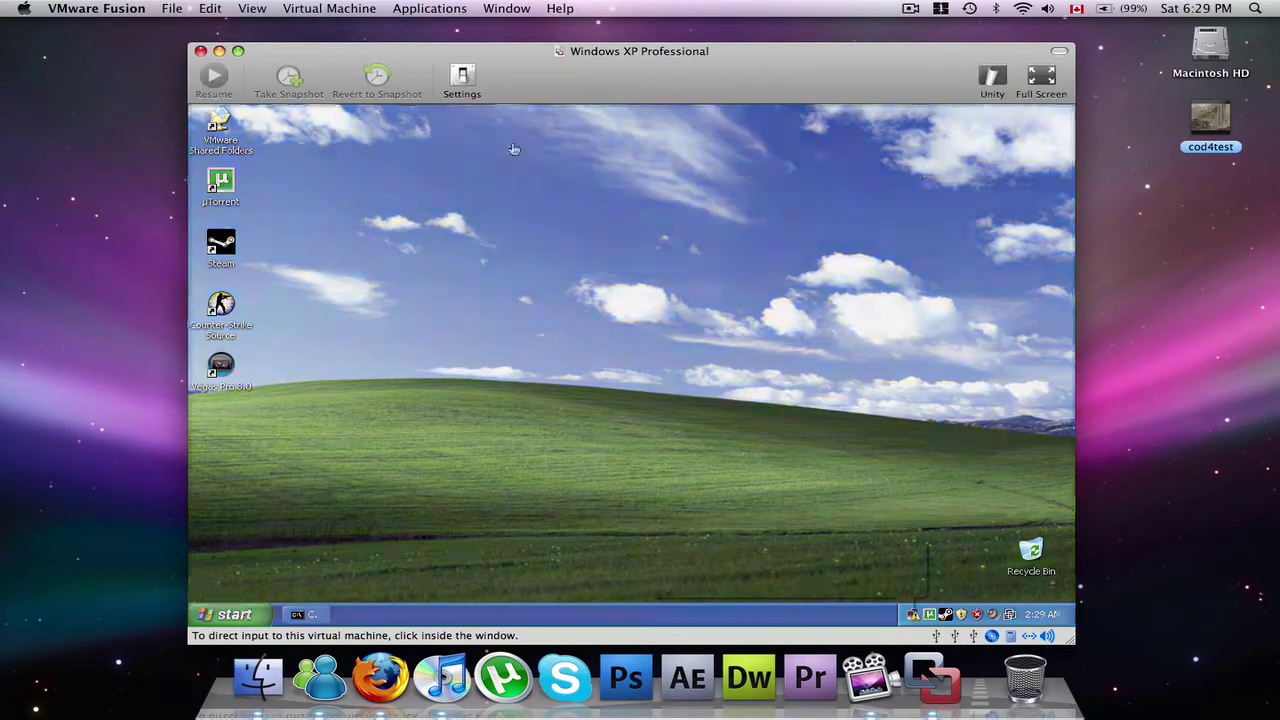
{"action": "left_click", "coordinate": [200, 51]}
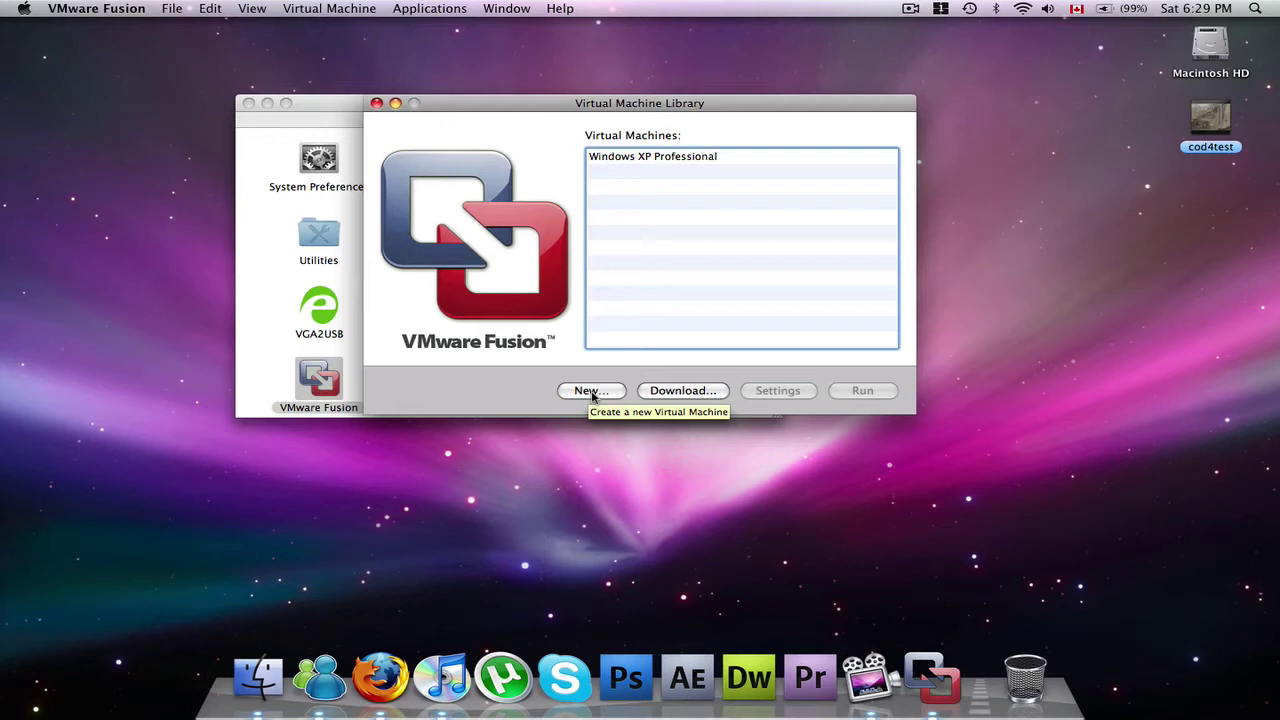
- Create a Windows XP Professional machine named Windows XP Professional 2 with a 6 GB disk
{"action": "left_click", "coordinate": [592, 392]}
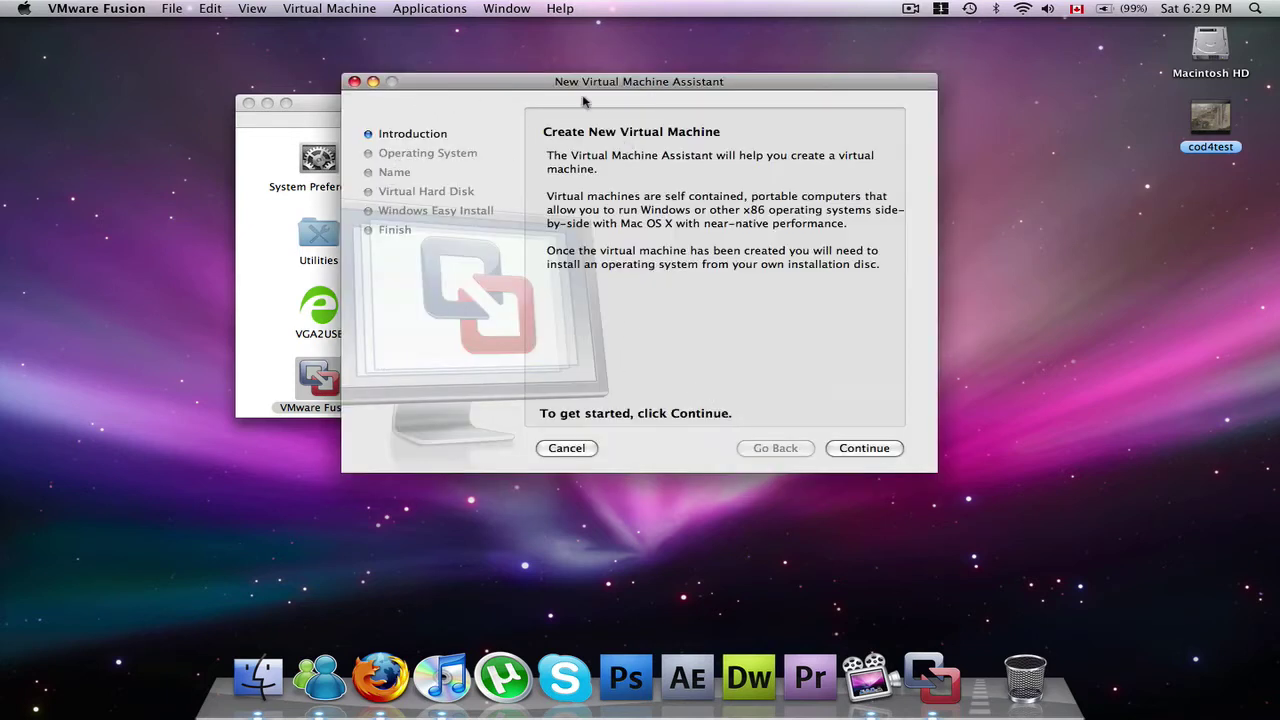
{"action": "left_click", "coordinate": [856, 447]}
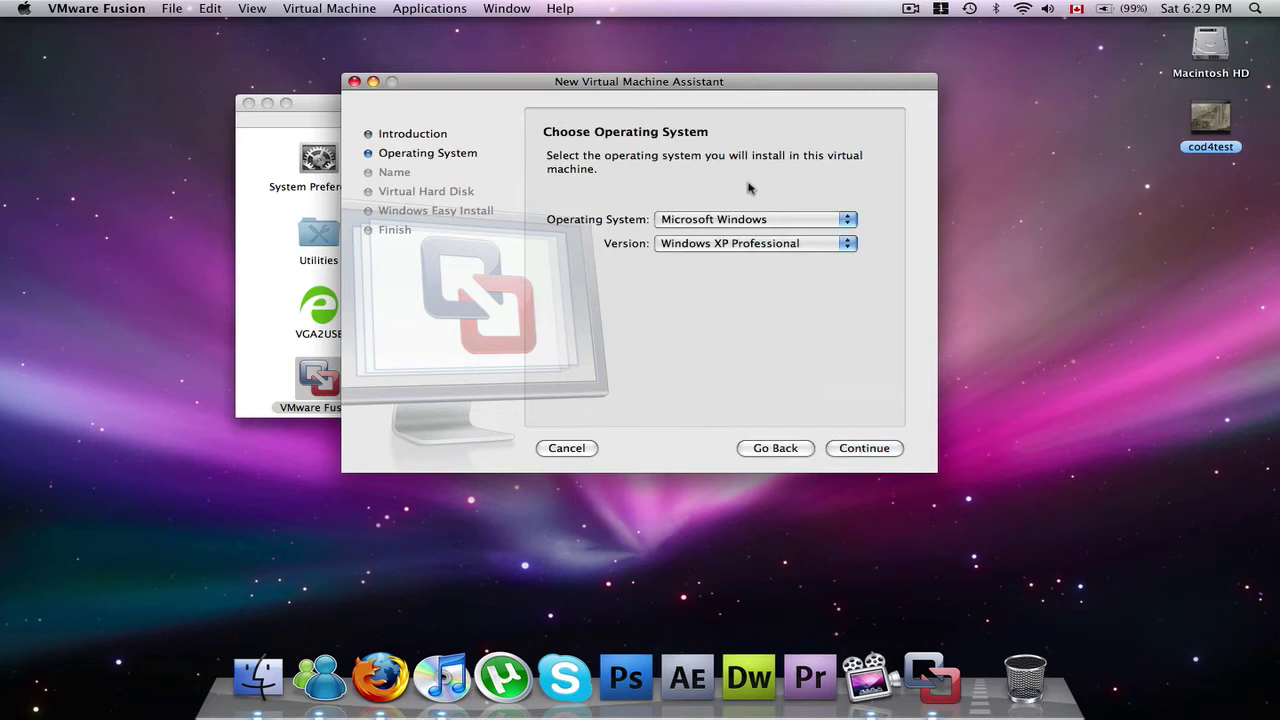
{"action": "left_click", "coordinate": [700, 220]}
{"action": "left_click", "coordinate": [700, 220]}
{"action": "left_click", "coordinate": [890, 452]}
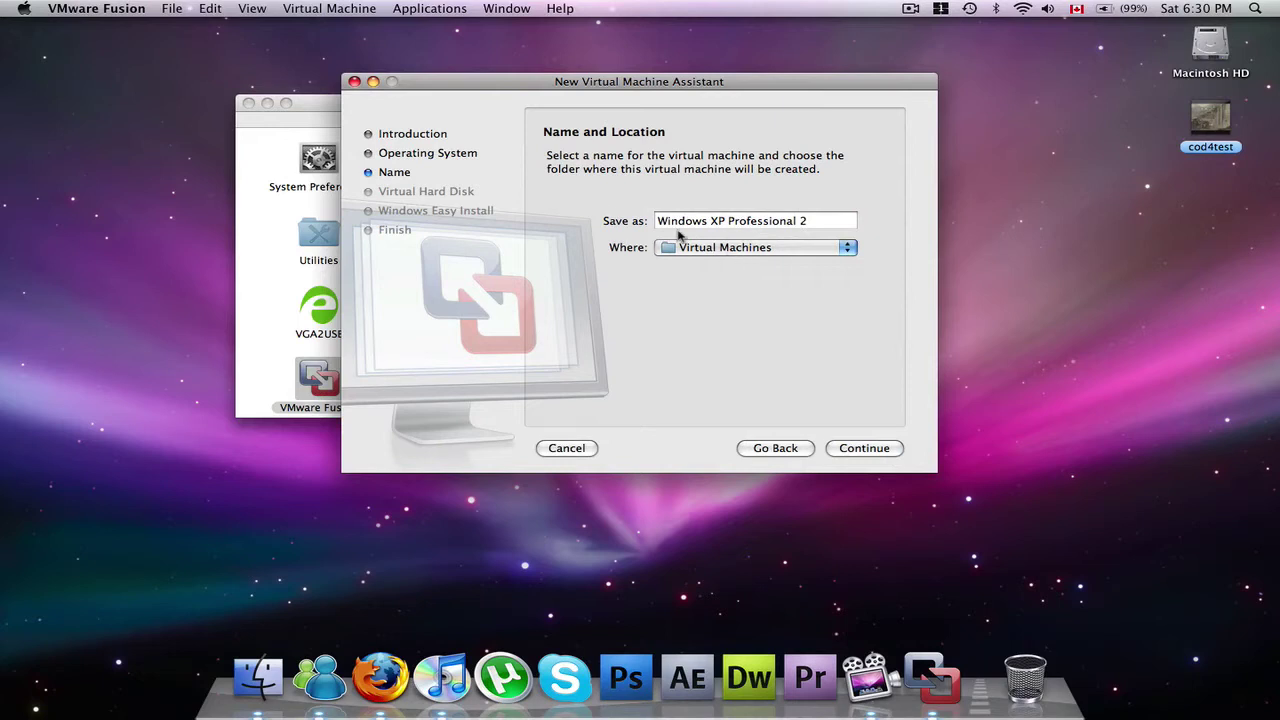
{"action": "left_click", "coordinate": [866, 456]}
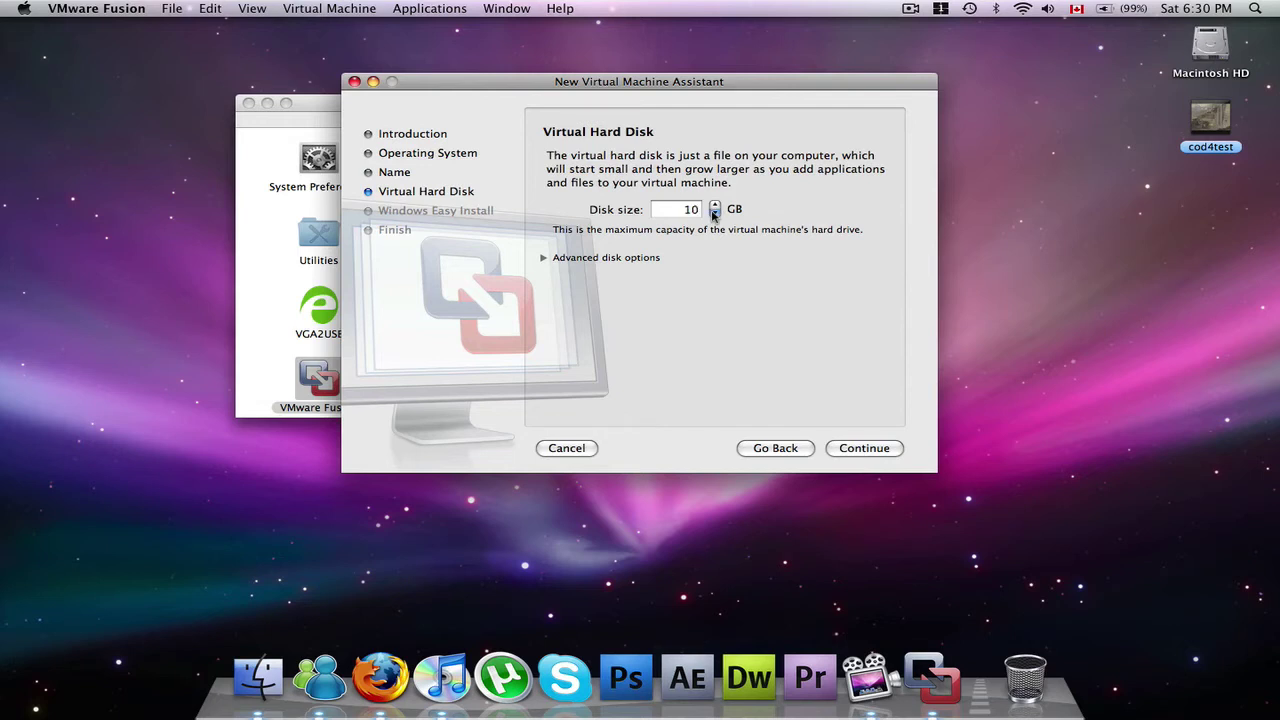
{"action": "left_click", "coordinate": [714, 214]}
{"action": "left_click", "coordinate": [545, 258]}
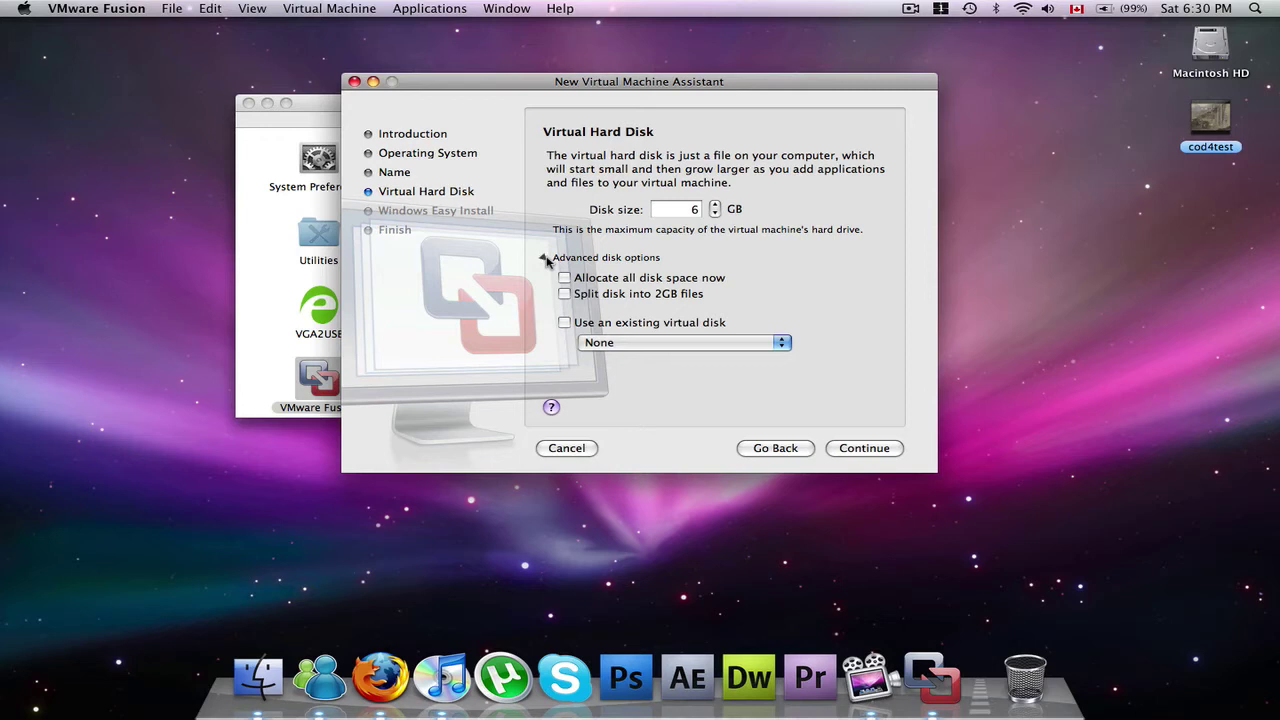
- Collapse the advanced disk options and enter the Easy Install account password twice
{"action": "left_click", "coordinate": [545, 258]}
{"action": "left_click", "coordinate": [872, 453]}
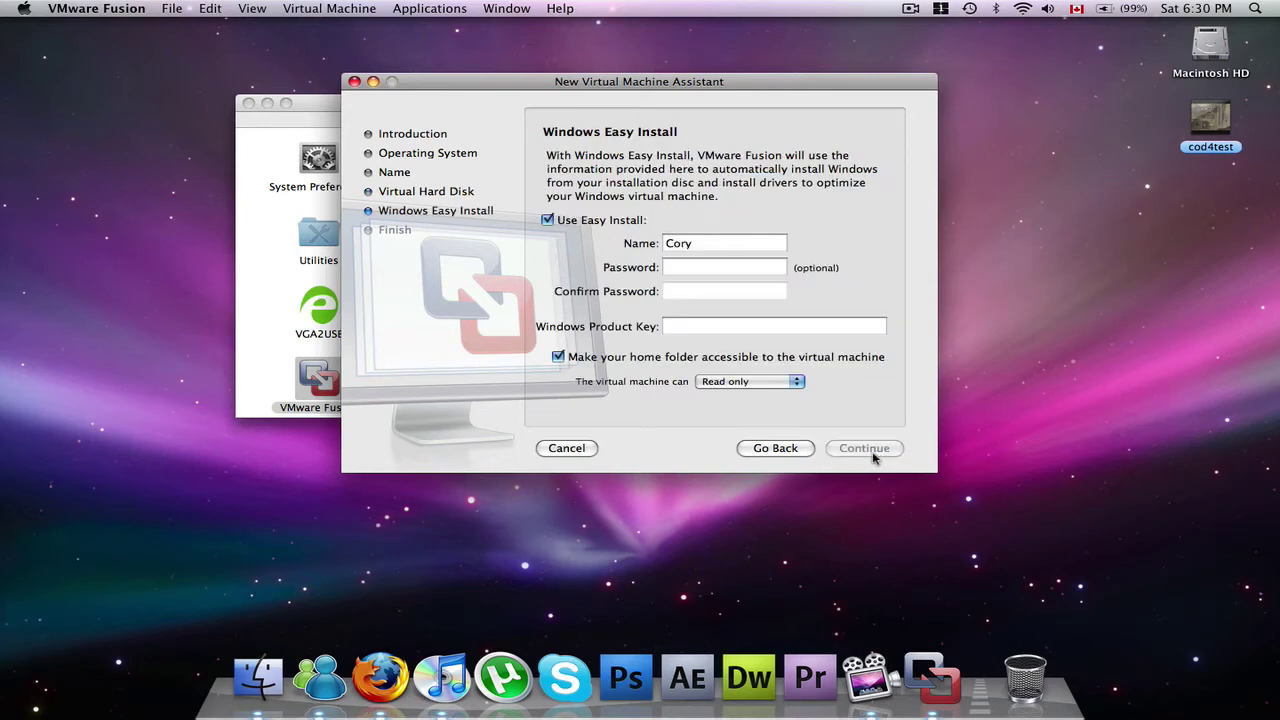
{"action": "left_click", "coordinate": [723, 270]}
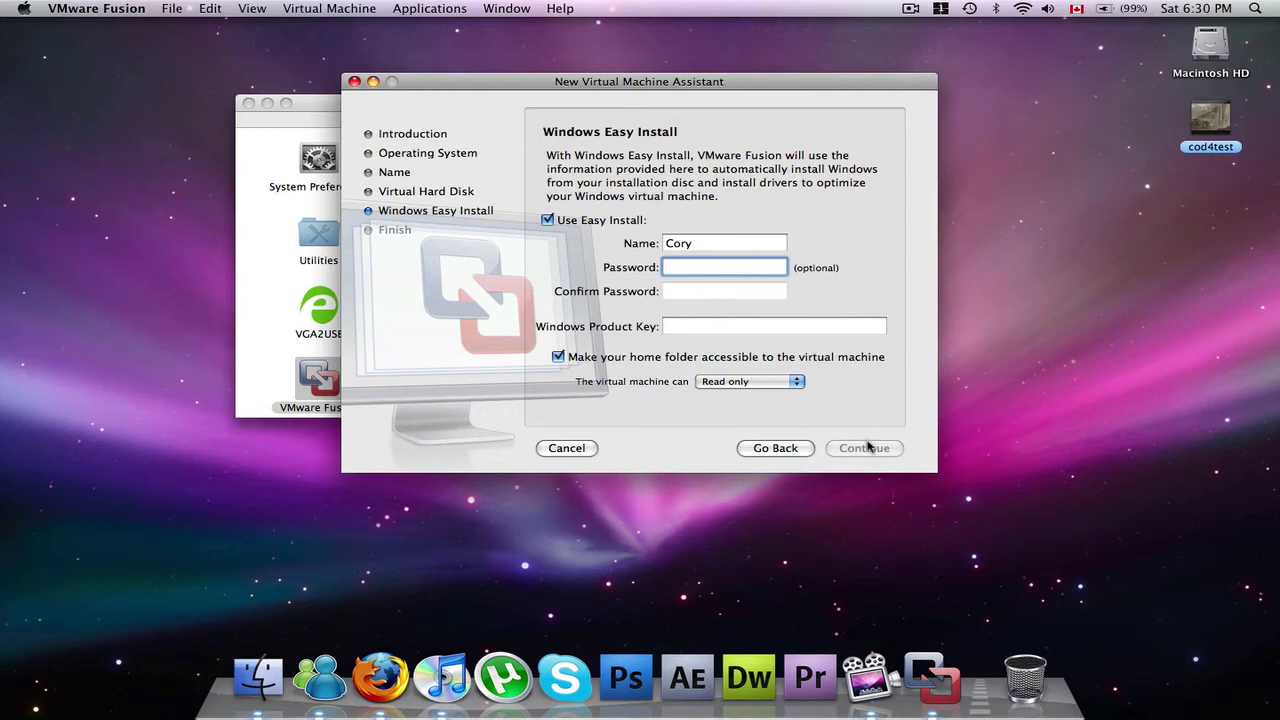
{"action": "type", "text": "a"}
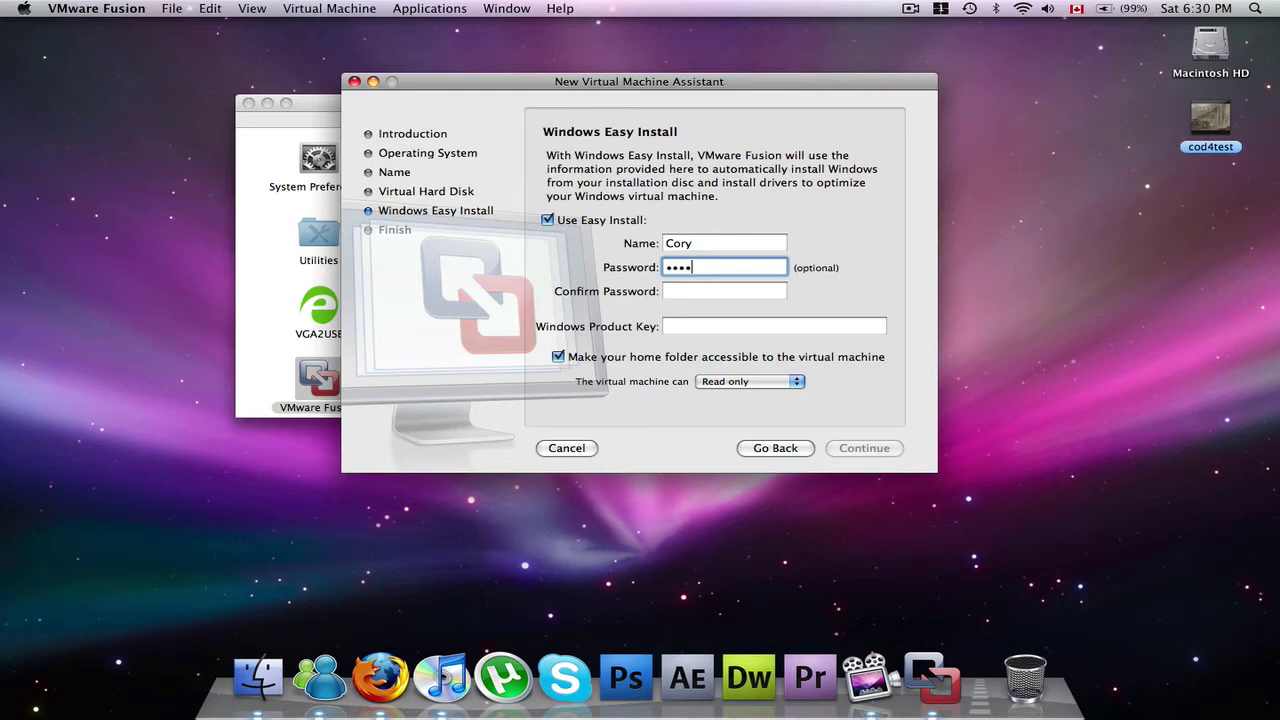
{"action": "key", "text": "Tab"}
{"action": "type", "text": "aaaa"}
{"action": "key", "text": "Tab"}
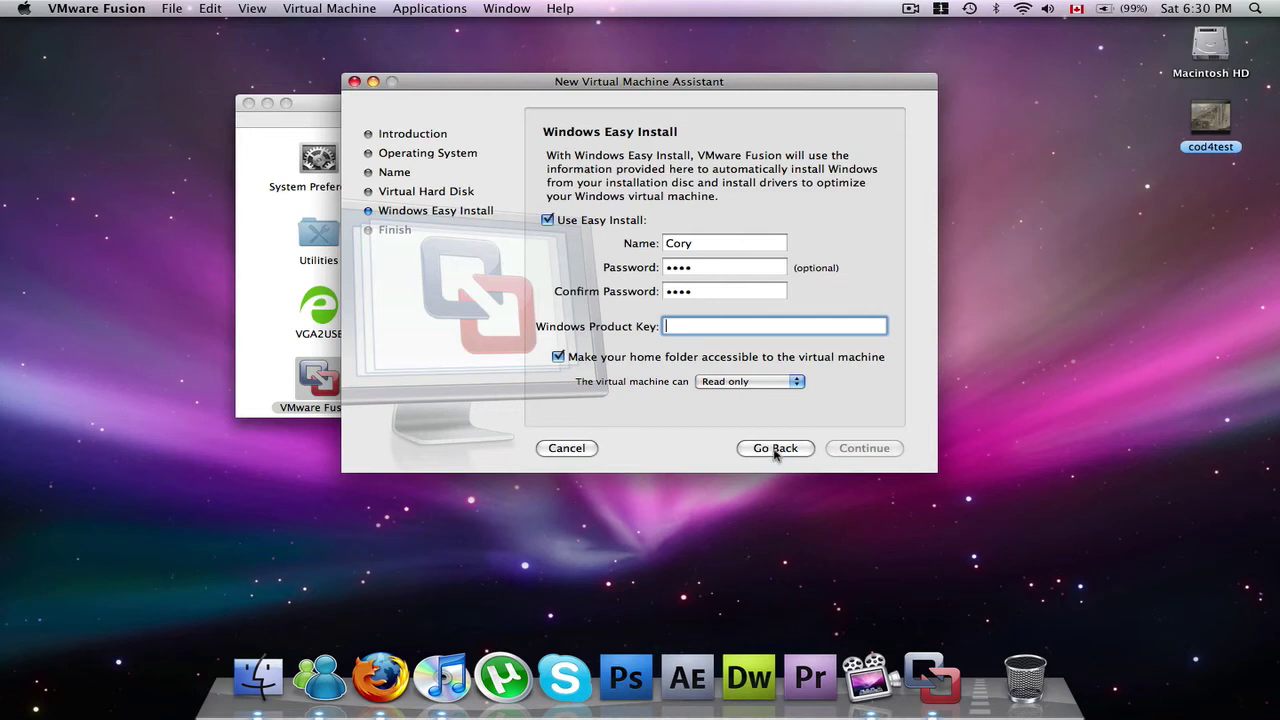
- Enter the Windows product key and advance to the Finish page
{"action": "left_click", "coordinate": [1208, 170]}
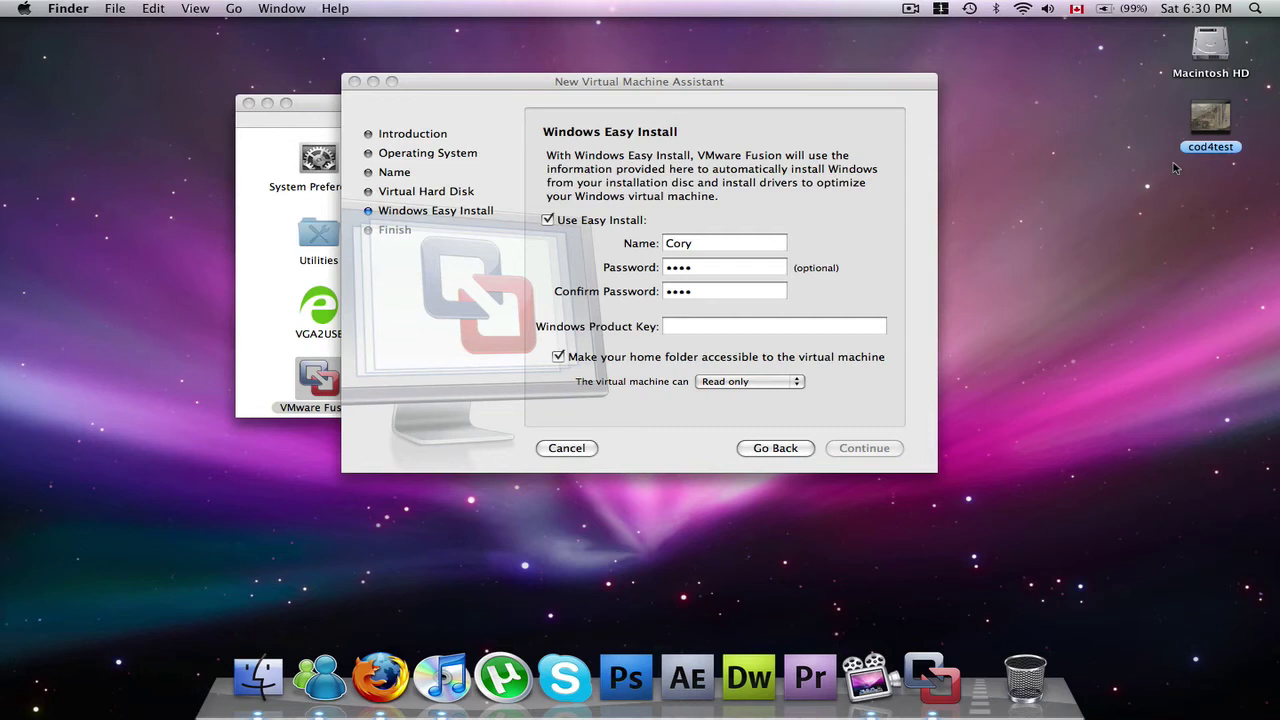
{"action": "left_click", "coordinate": [687, 326]}
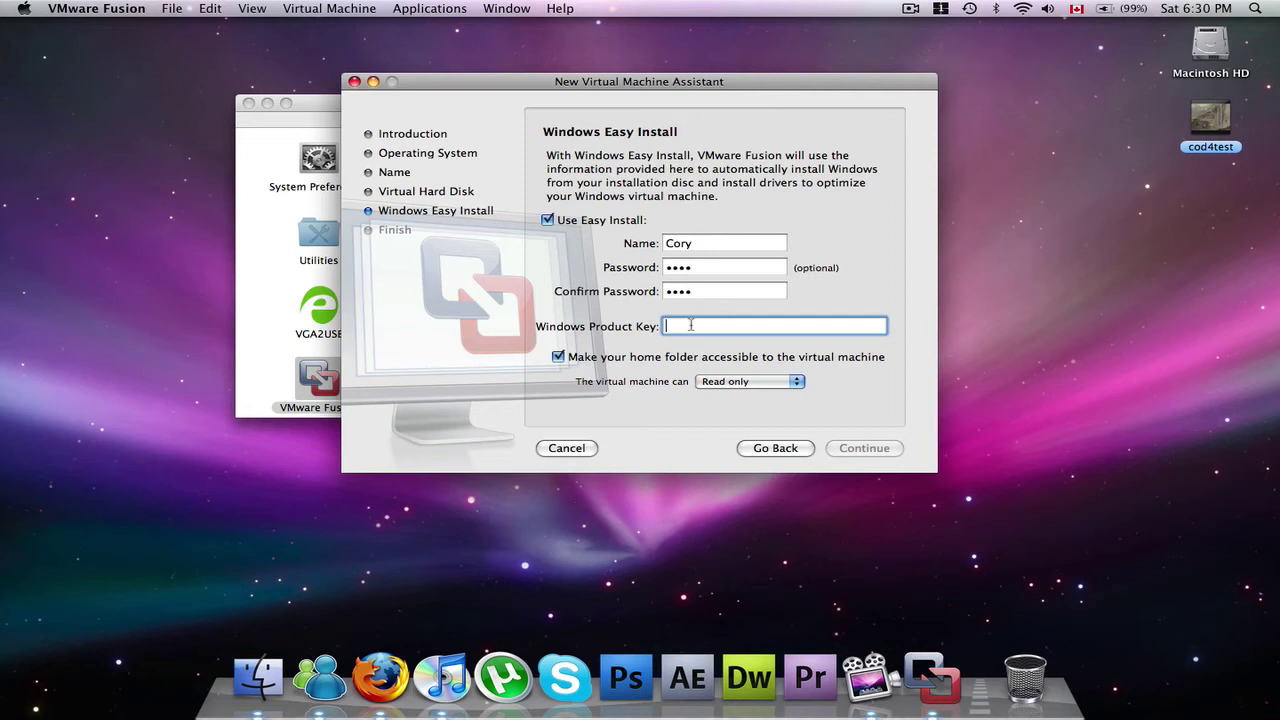
{"action": "type", "text": "SDFSD-FSDFS-DFS"}
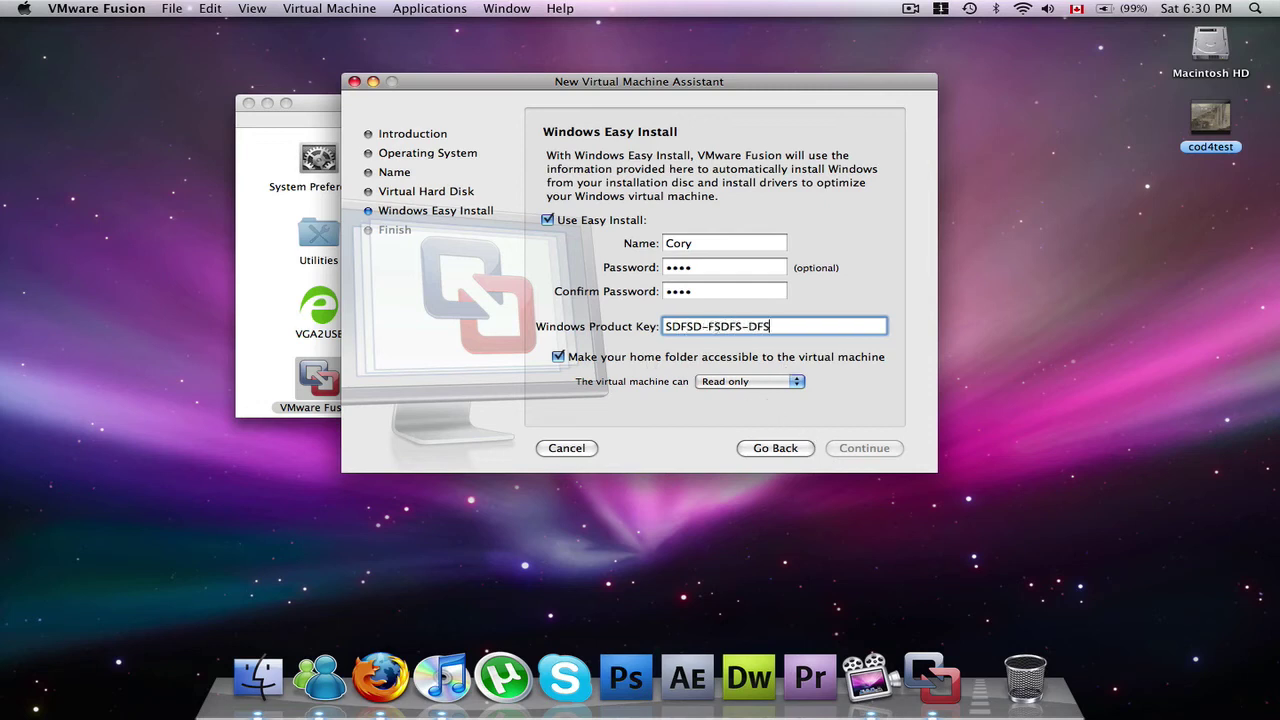
{"action": "type", "text": "DF-SDFSD-FSDFS"}
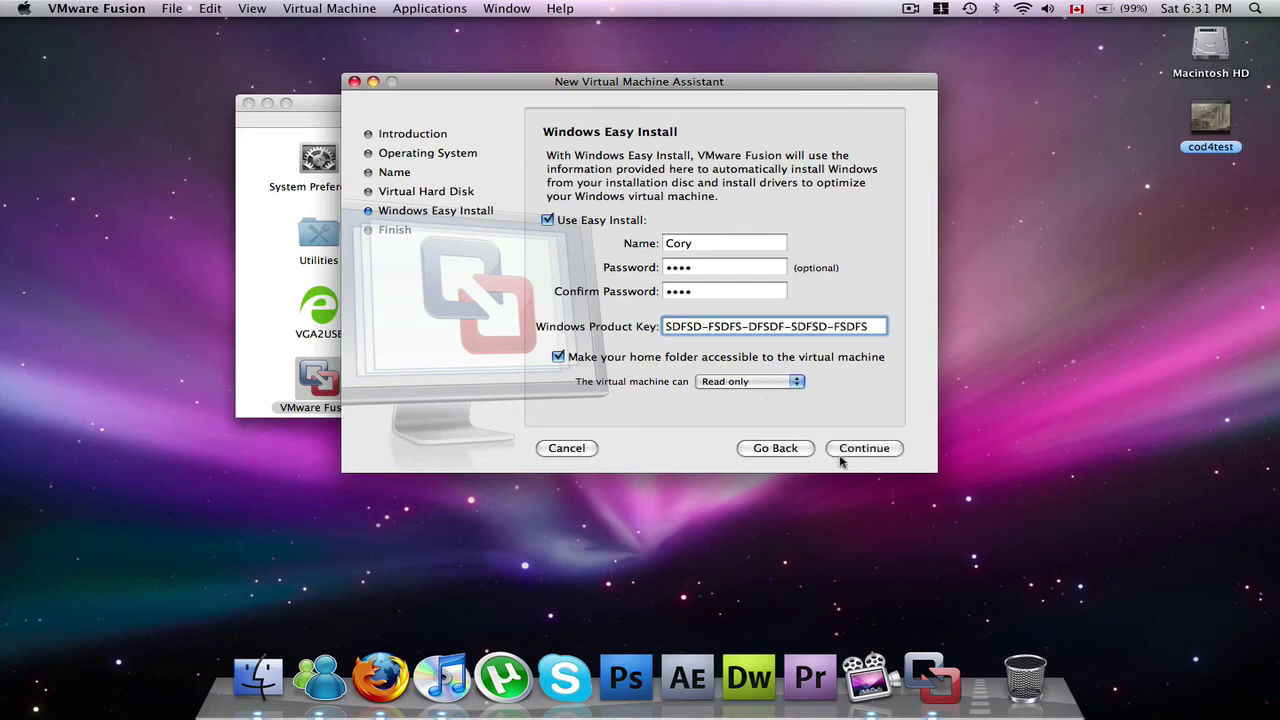
{"action": "left_click", "coordinate": [870, 451]}
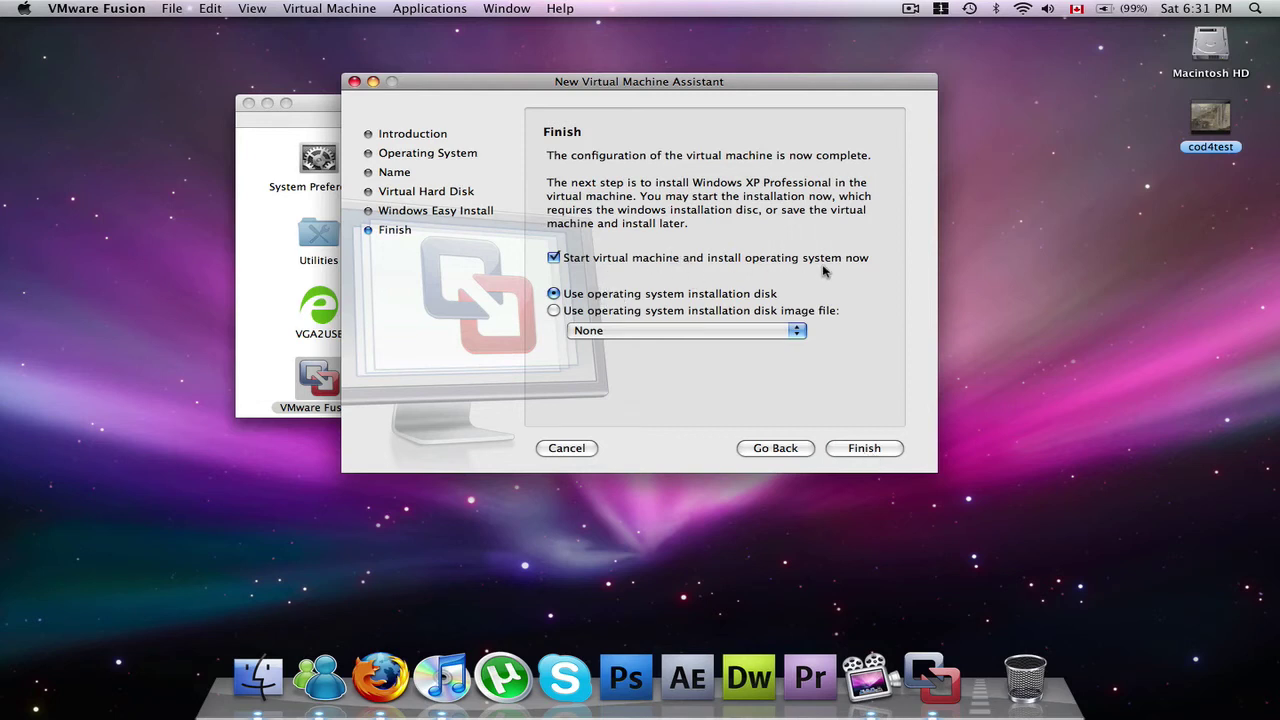
{"action": "left_click", "coordinate": [596, 311]}
{"action": "left_click", "coordinate": [591, 330]}
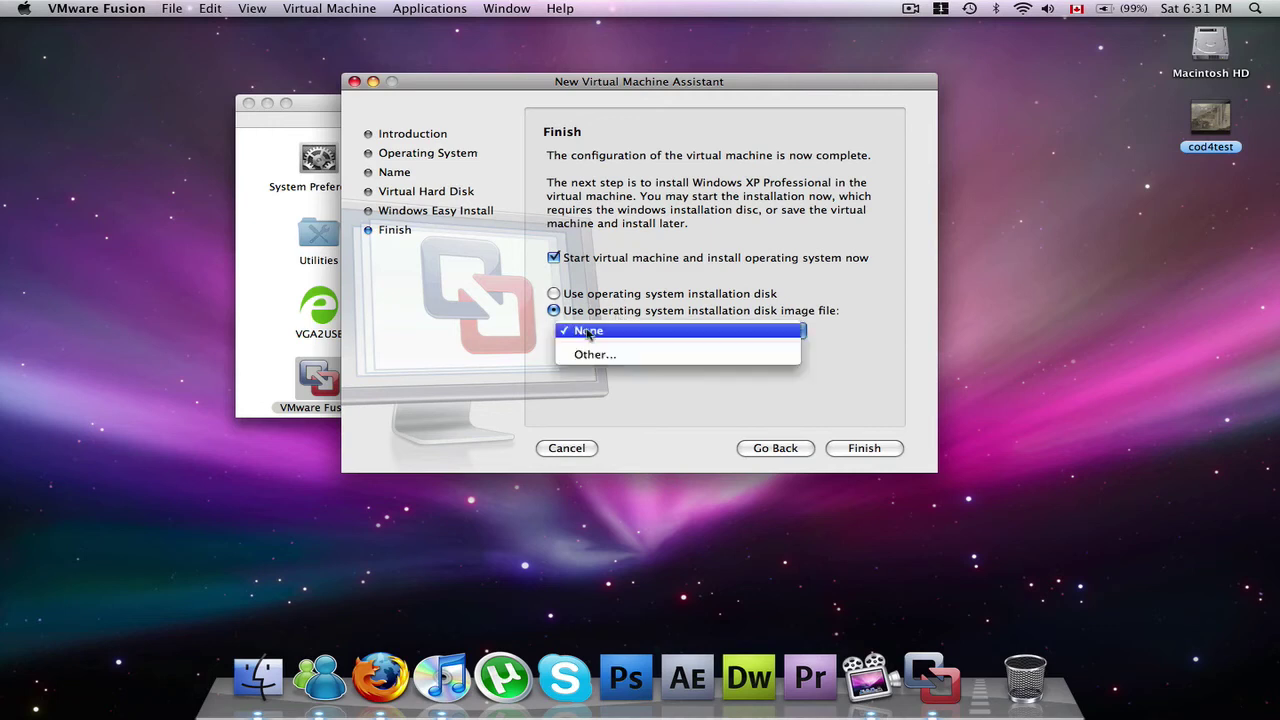
{"action": "left_click", "coordinate": [590, 354]}
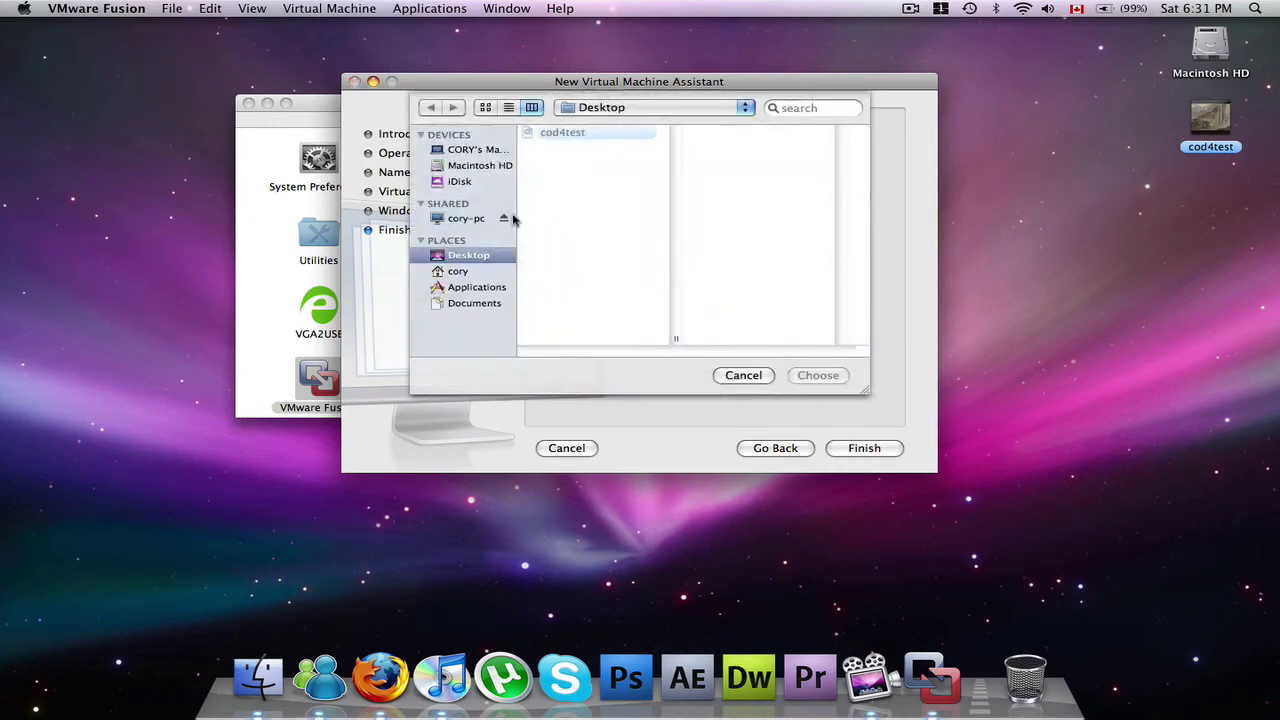
{"action": "left_click", "coordinate": [744, 375]}
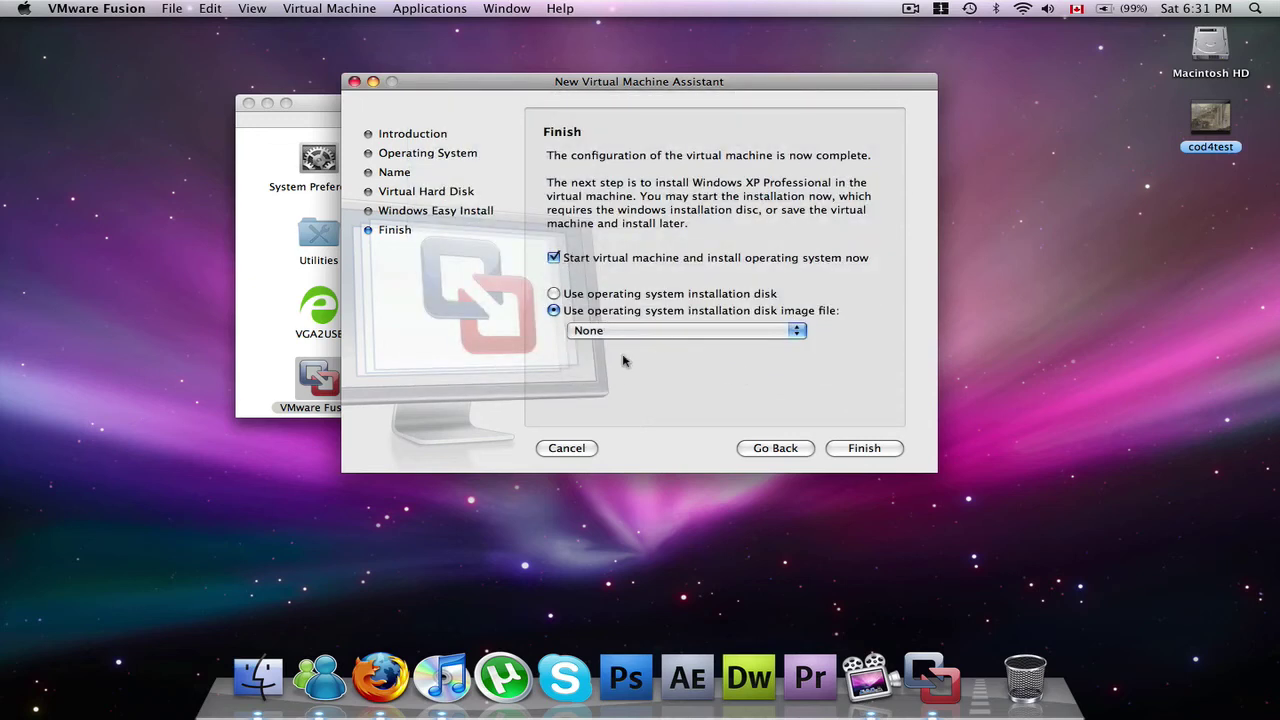
{"action": "left_click", "coordinate": [1242, 290]}
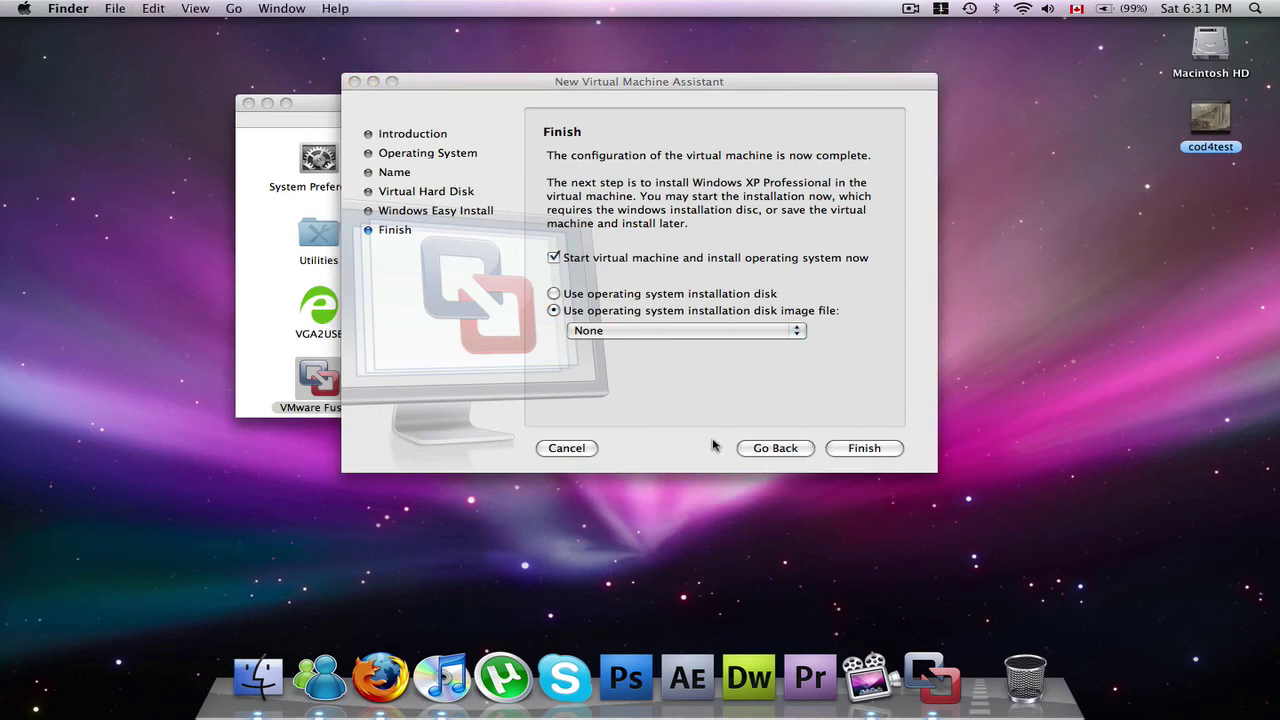
{"action": "left_click", "coordinate": [604, 294]}
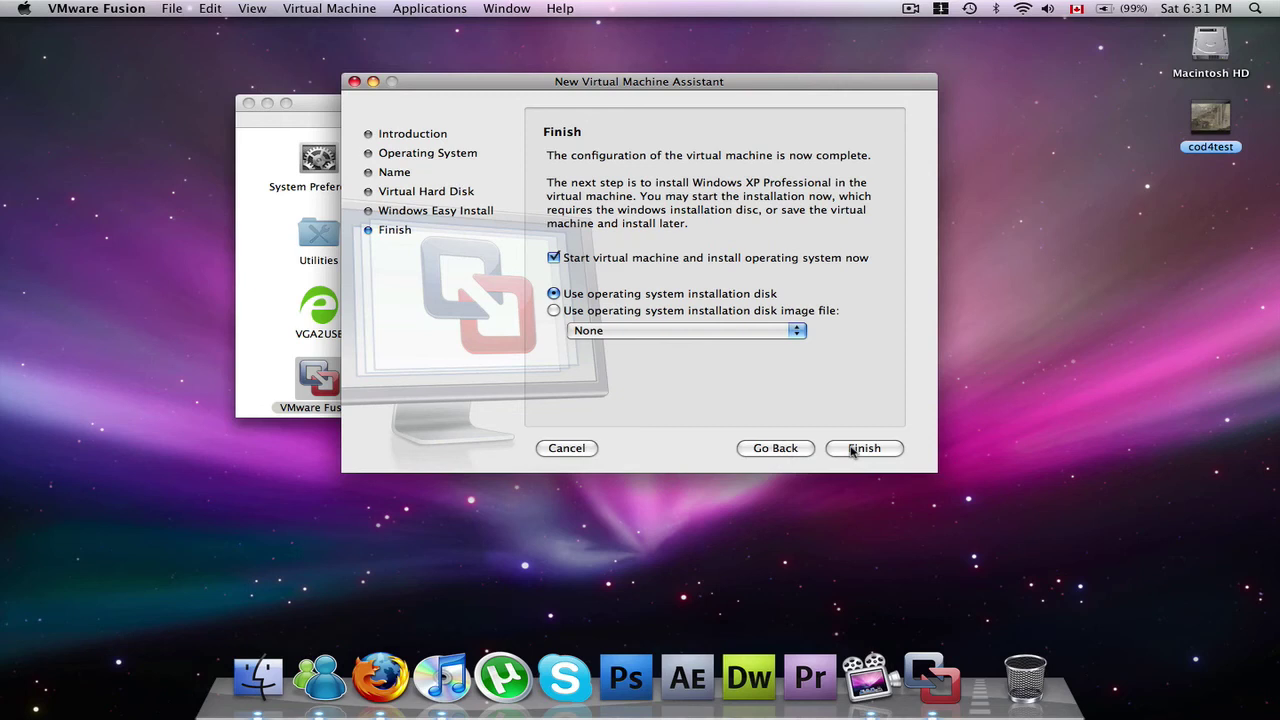
- Finish creating the virtual machine and close the Virtual Machine Library window
{"action": "left_click", "coordinate": [556, 447]}
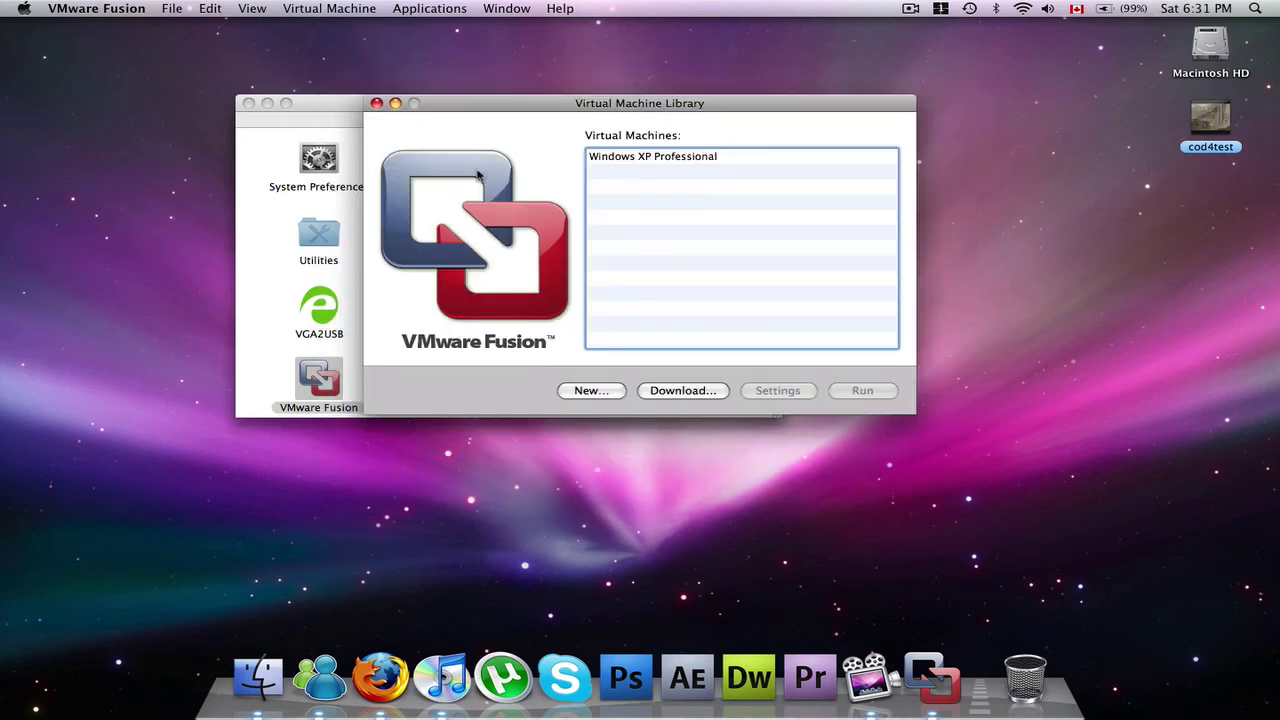
{"action": "left_click", "coordinate": [378, 106]}
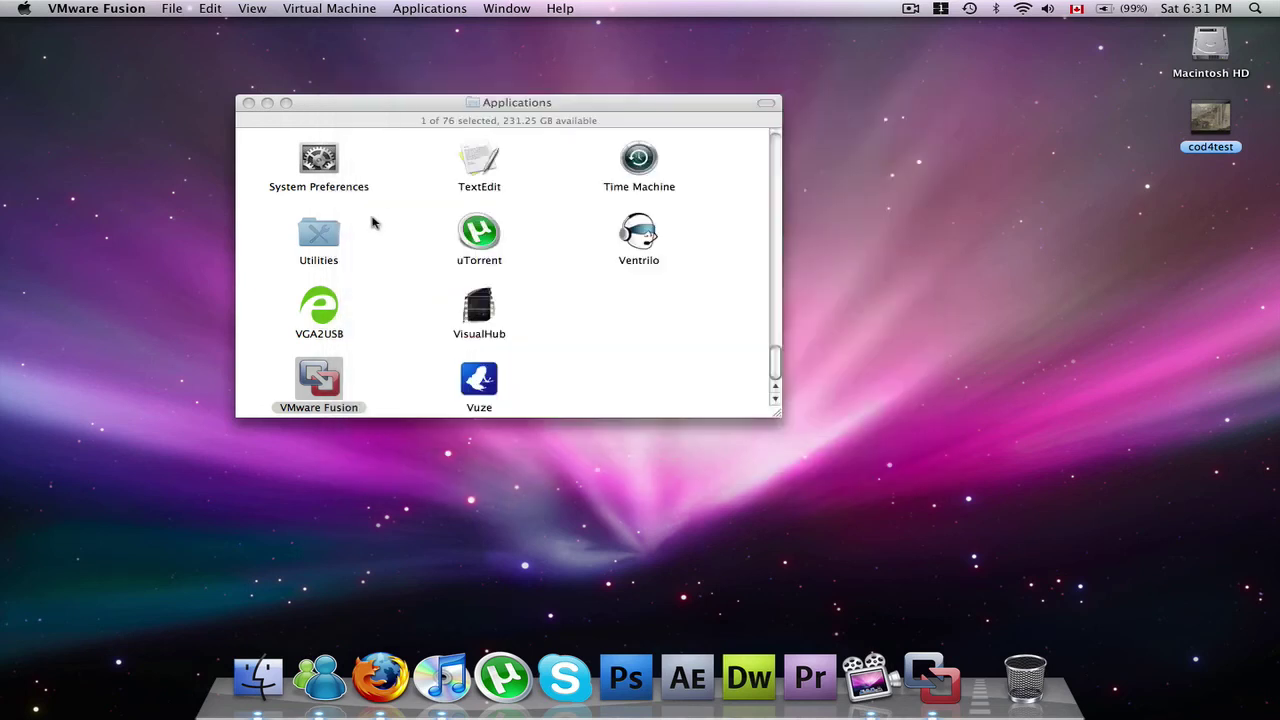
{"action": "scroll", "coordinate": [443, 261], "scroll_direction": "up", "scroll_amount": 2}
{"action": "scroll", "coordinate": [443, 262], "scroll_direction": "up", "scroll_amount": 3}
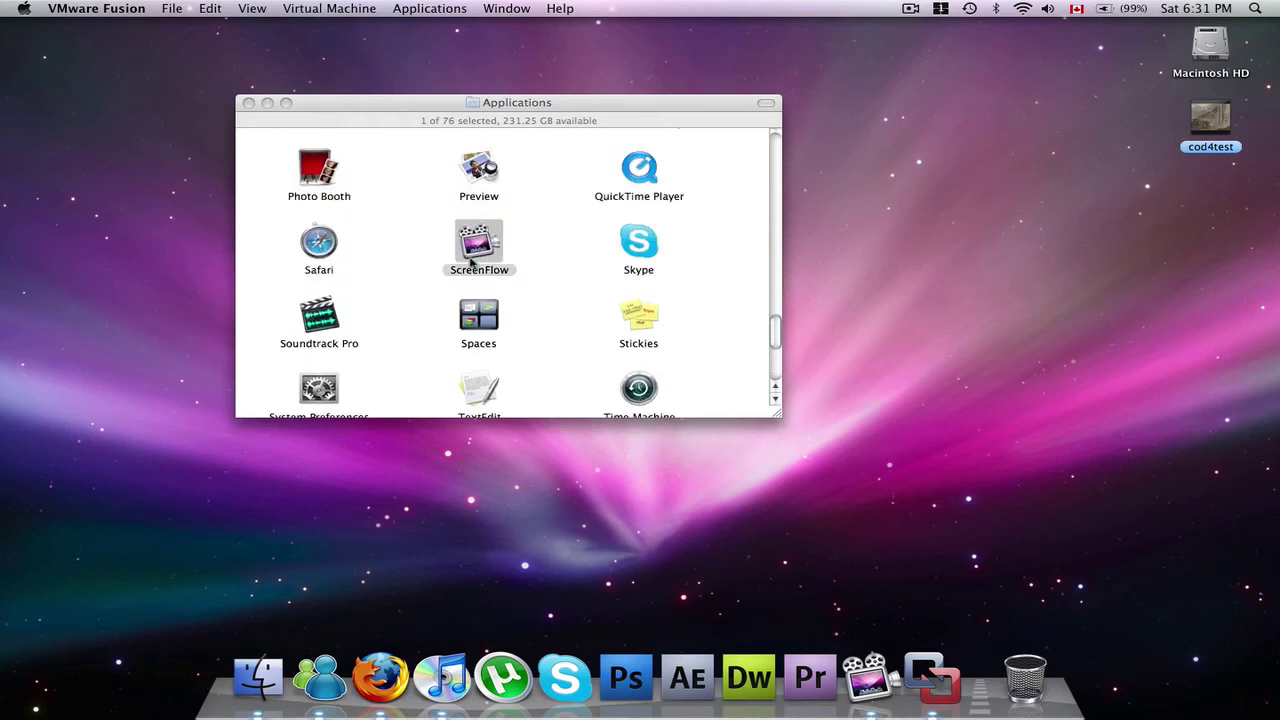
- Bring the Applications folder to the front and select Final Cut Pro
{"action": "left_click", "coordinate": [543, 258]}
{"action": "left_click", "coordinate": [546, 261]}
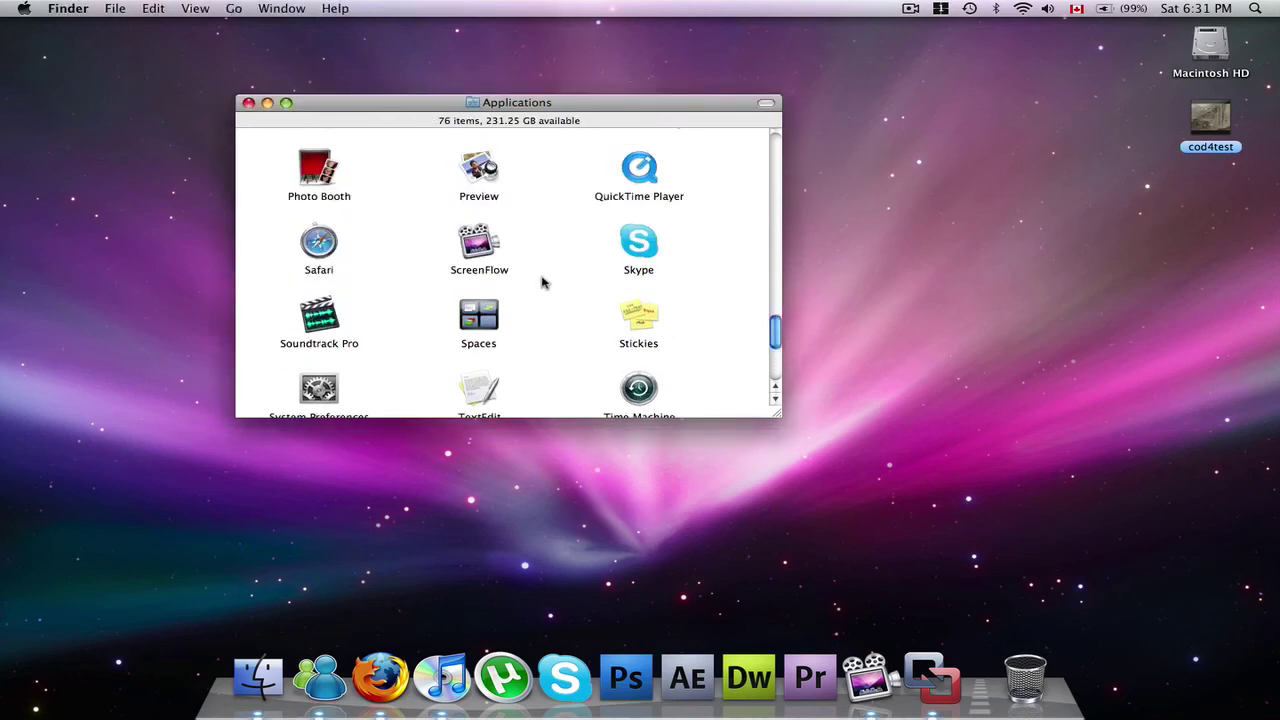
{"action": "scroll", "coordinate": [511, 295], "scroll_direction": "down", "scroll_amount": 3}
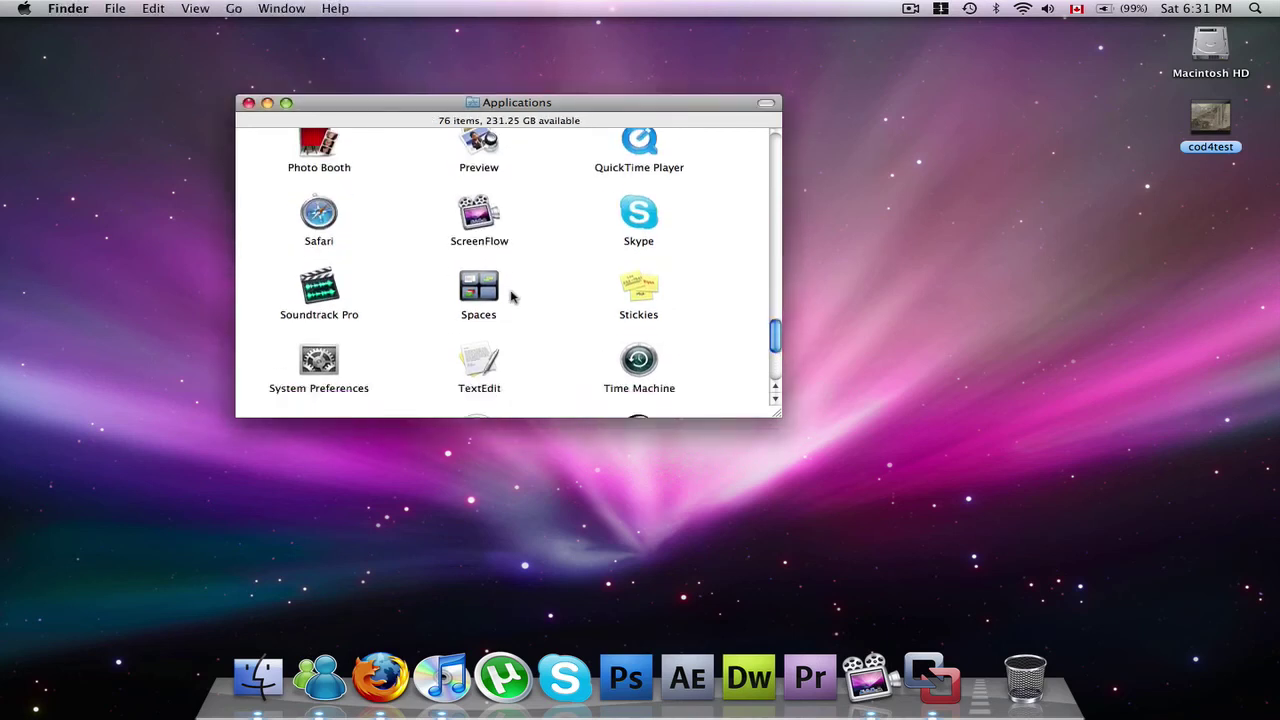
{"action": "scroll", "coordinate": [513, 288], "scroll_direction": "up", "scroll_amount": 5}
{"action": "scroll", "coordinate": [513, 288], "scroll_direction": "up", "scroll_amount": 8}
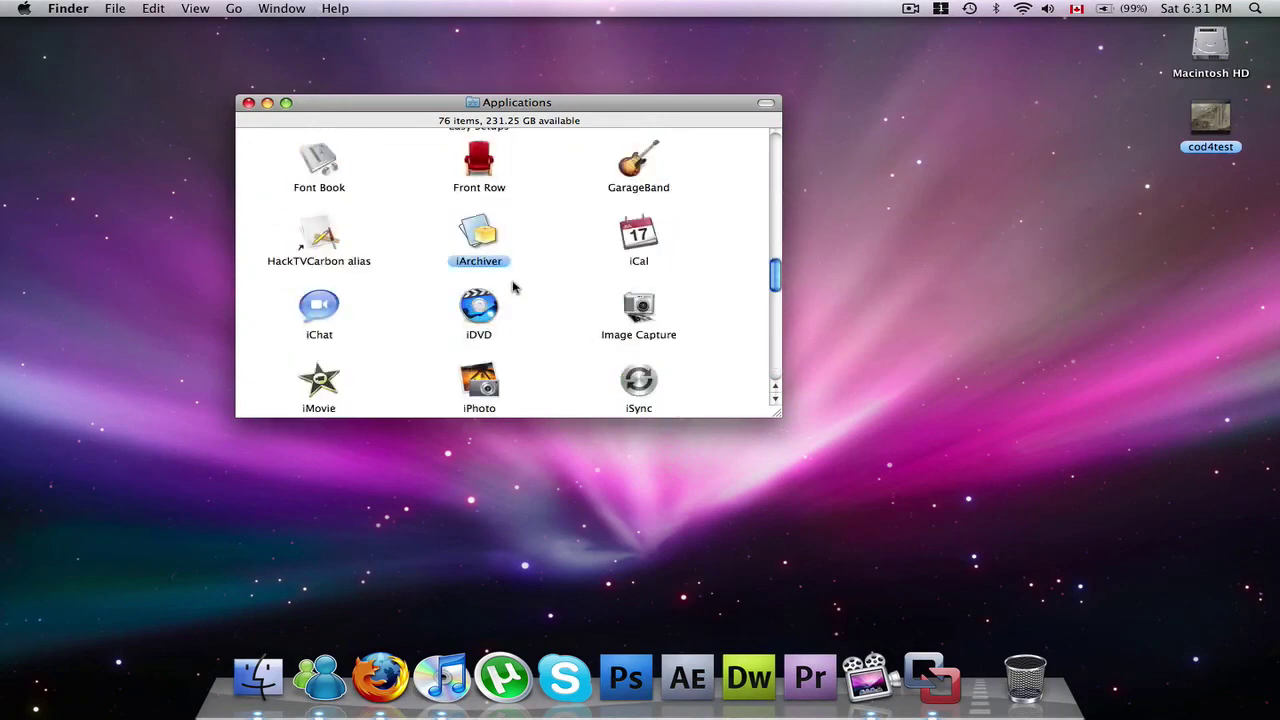
{"action": "left_click", "coordinate": [333, 227]}
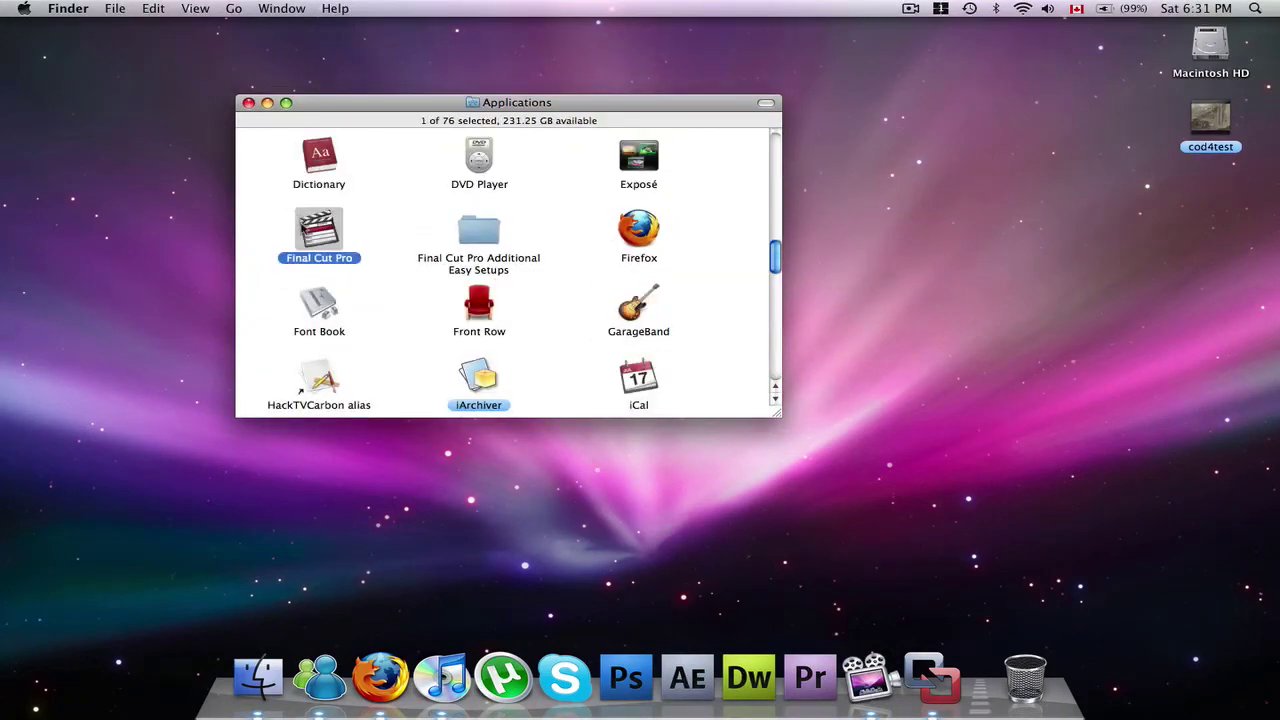
- Select Awaken, Automator and AppleScript together, then clear the selection
{"action": "scroll", "coordinate": [336, 232], "scroll_direction": "up", "scroll_amount": 1}
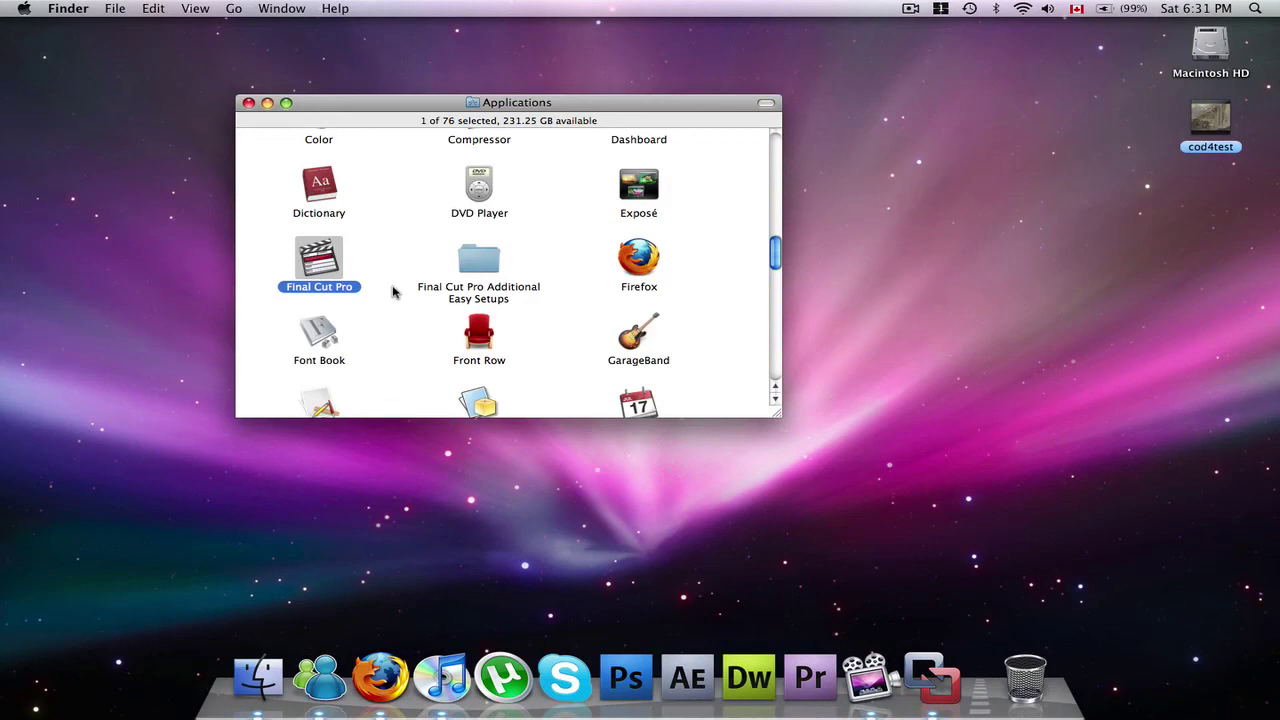
{"action": "scroll", "coordinate": [384, 285], "scroll_direction": "up", "scroll_amount": 3}
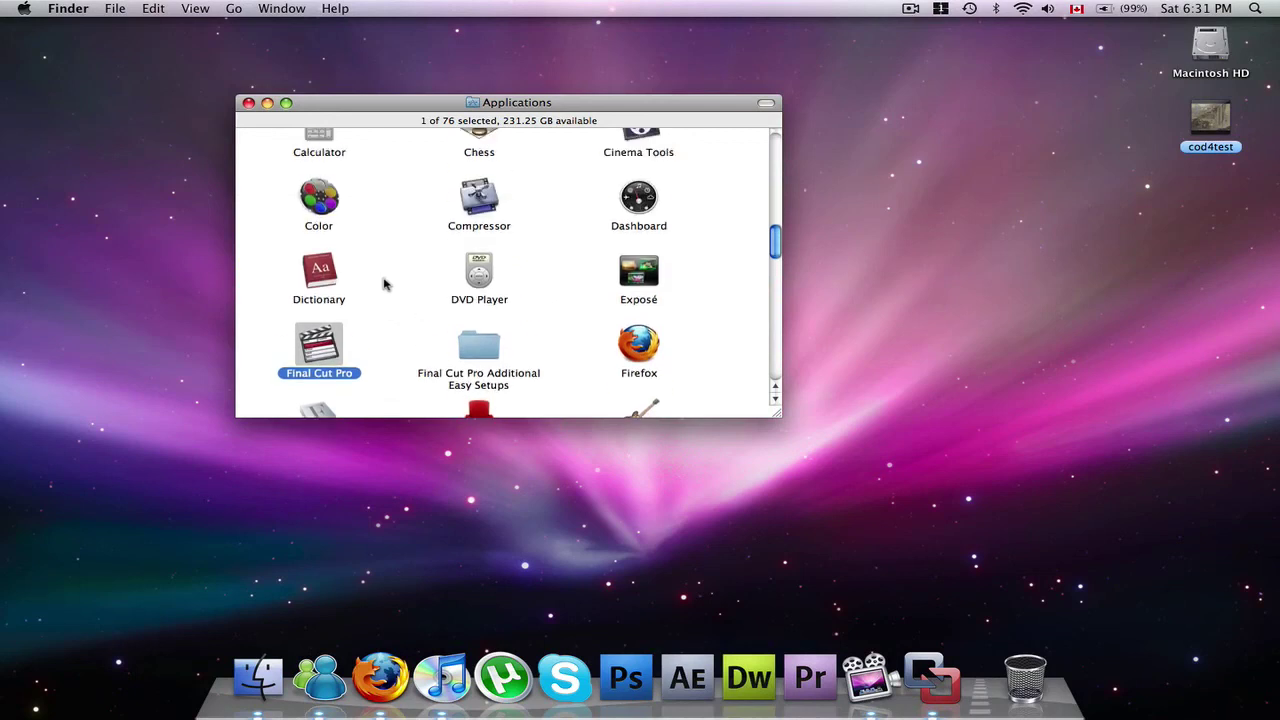
{"action": "scroll", "coordinate": [383, 285], "scroll_direction": "up", "scroll_amount": 2}
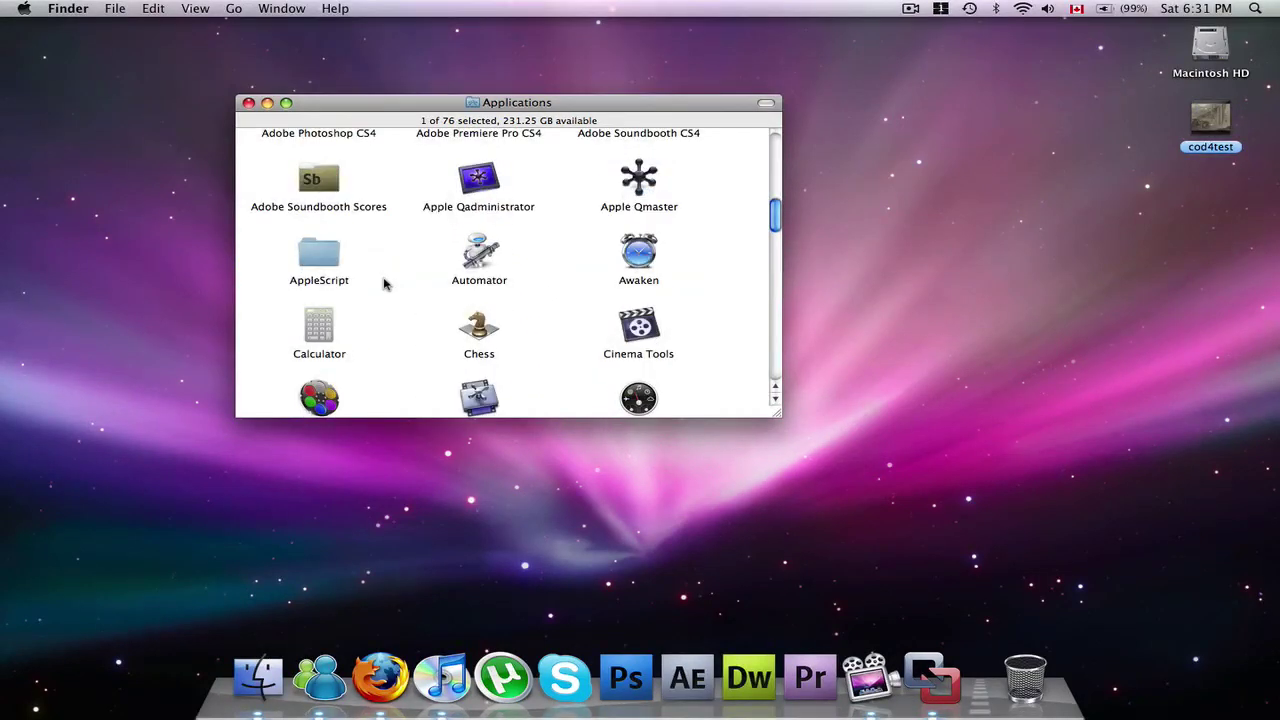
{"action": "scroll", "coordinate": [384, 285], "scroll_direction": "up", "scroll_amount": 3}
{"action": "left_click", "coordinate": [659, 343]}
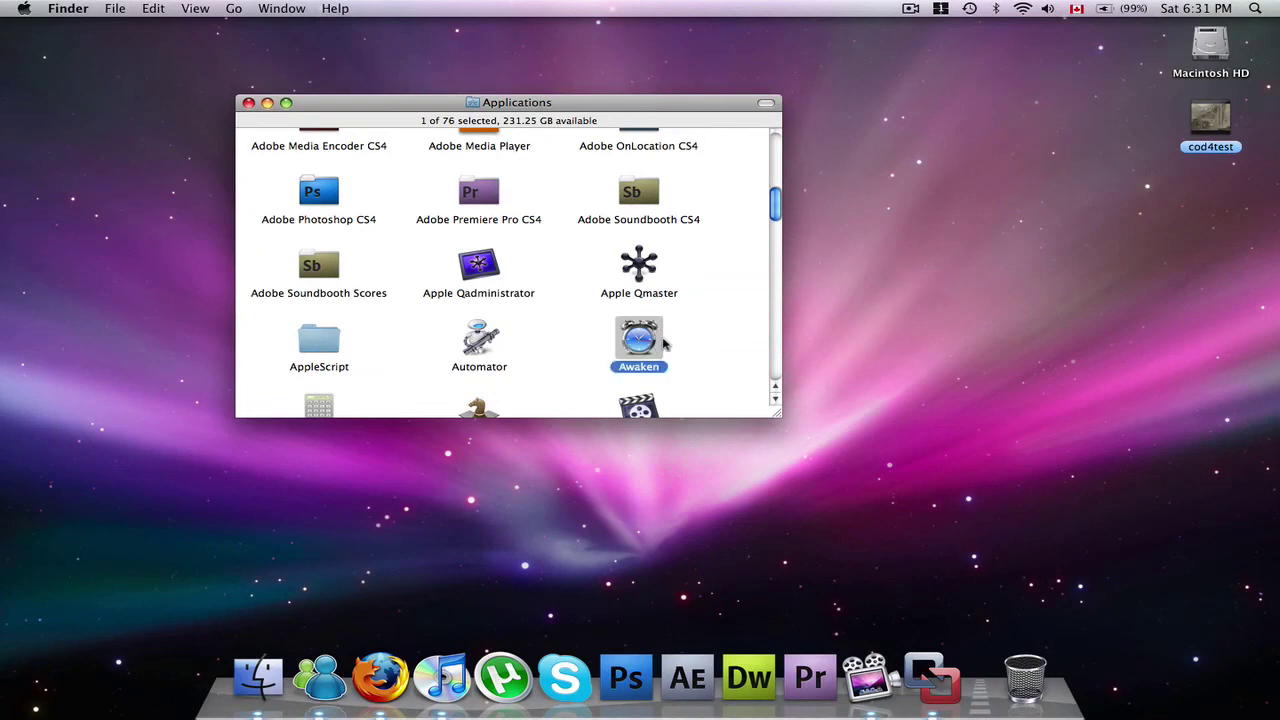
{"action": "left_click_drag", "start_coordinate": [680, 358], "coordinate": [262, 250]}
{"action": "left_click", "coordinate": [268, 257]}
{"action": "scroll", "coordinate": [443, 290], "scroll_direction": "up", "scroll_amount": 5}
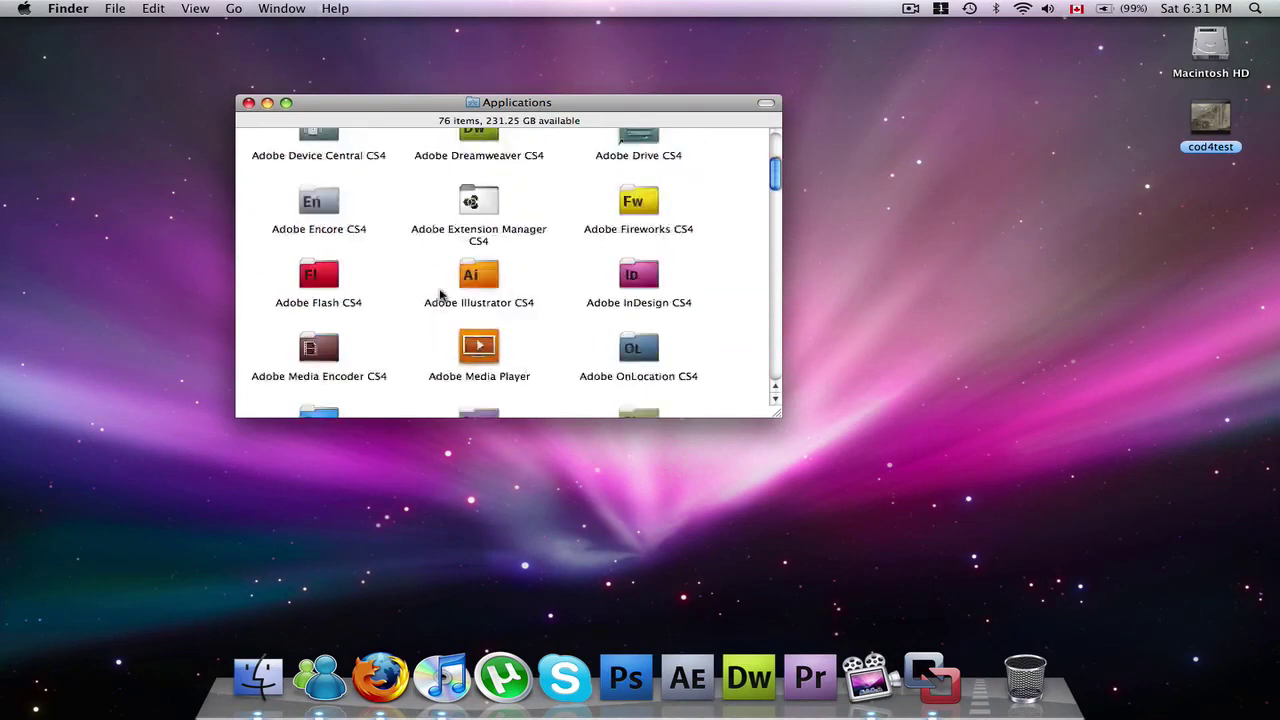
{"action": "scroll", "coordinate": [440, 294], "scroll_direction": "up", "scroll_amount": 3}
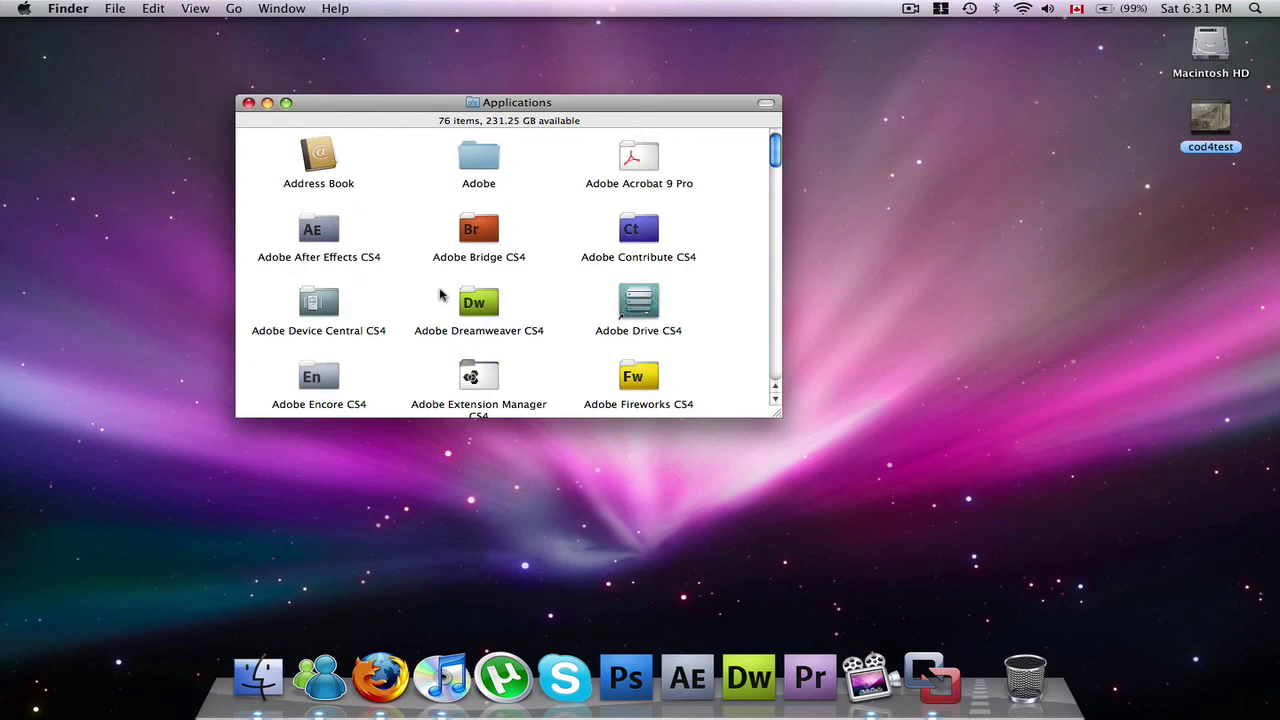